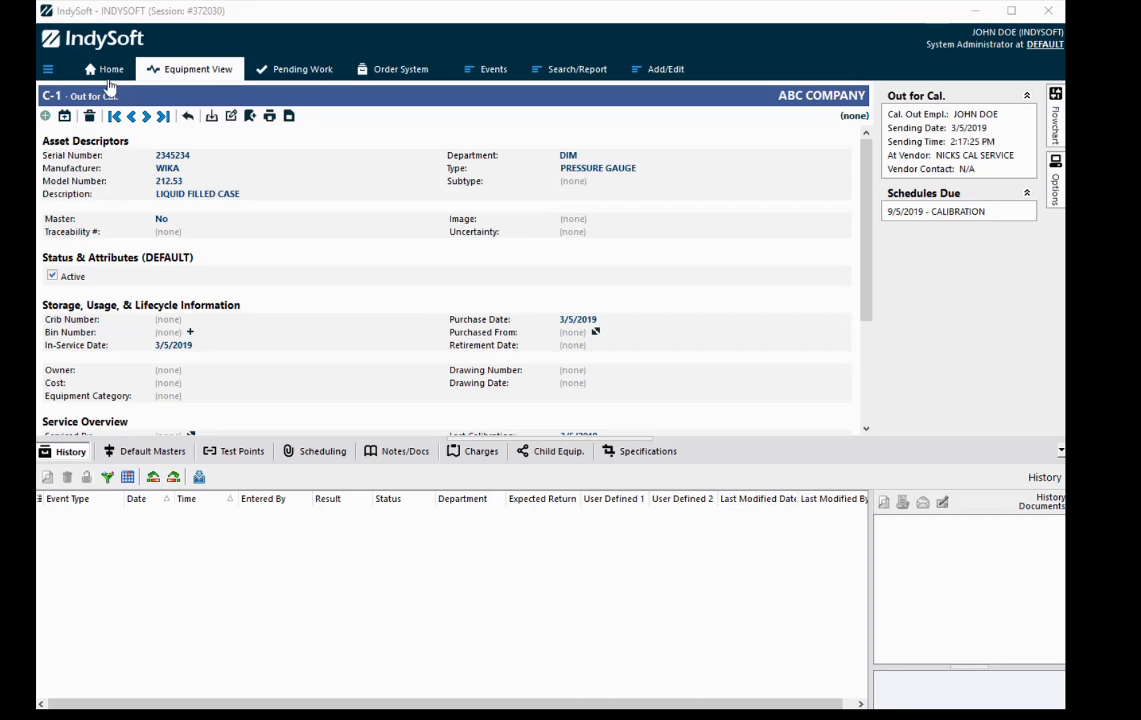
# Step: Go back to the Home dashboard and expand the Options panel with its administration links
pyautogui.click(106, 69)
pyautogui.click(1056, 120)
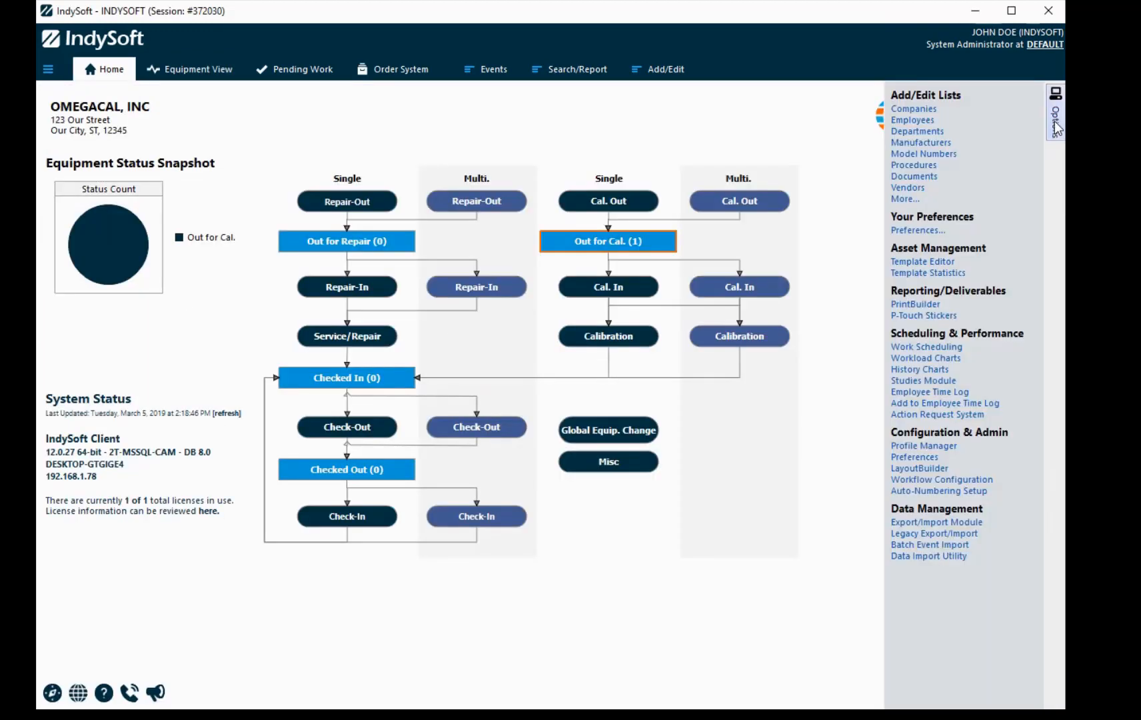
# Step: Log into the Profile Manager with the administrator password and show its Management menu
pyautogui.click(921, 446)
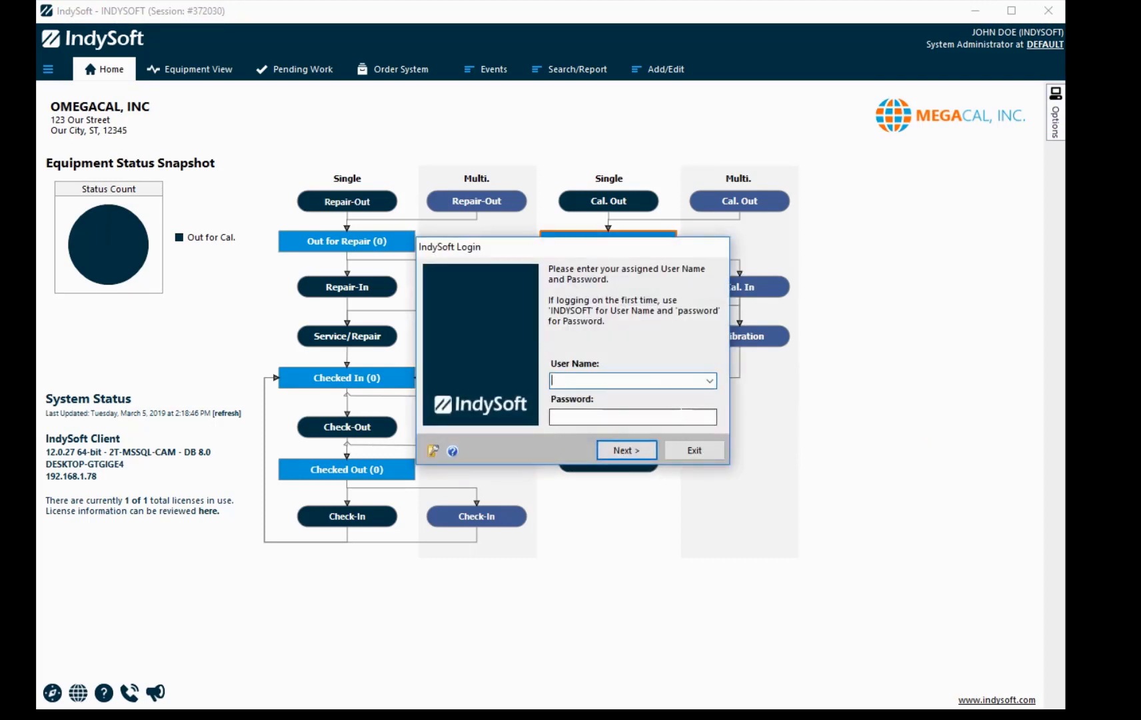
pyautogui.write('password')
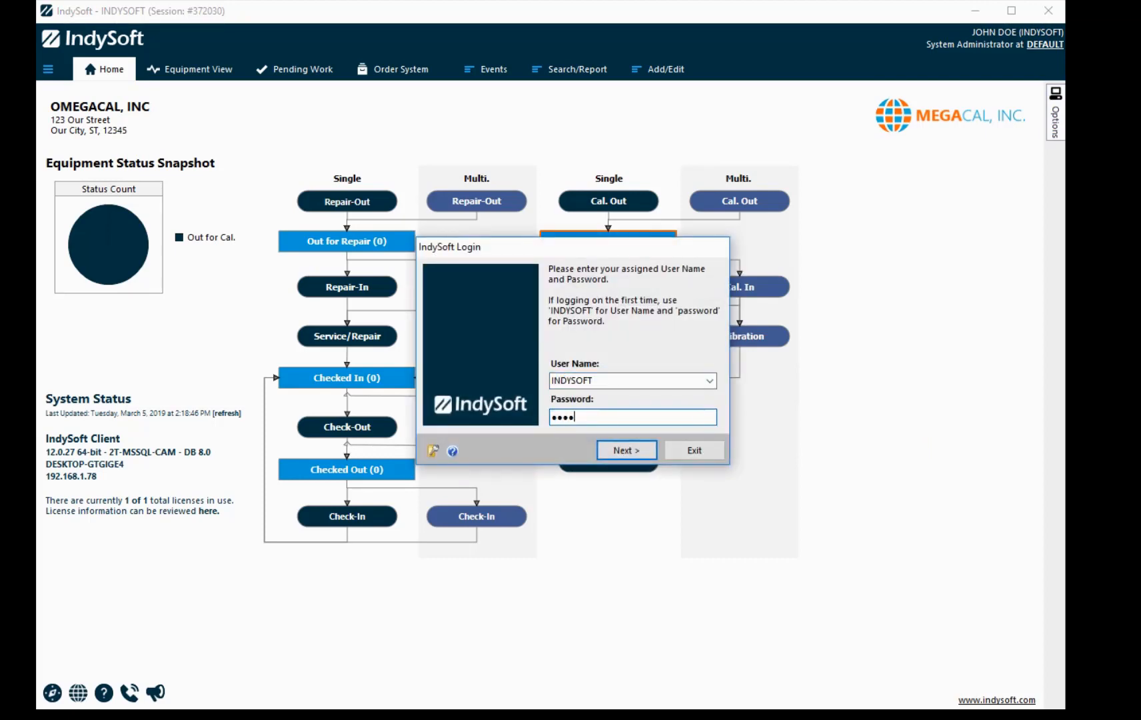
pyautogui.press('Return')
pyautogui.click(331, 144)
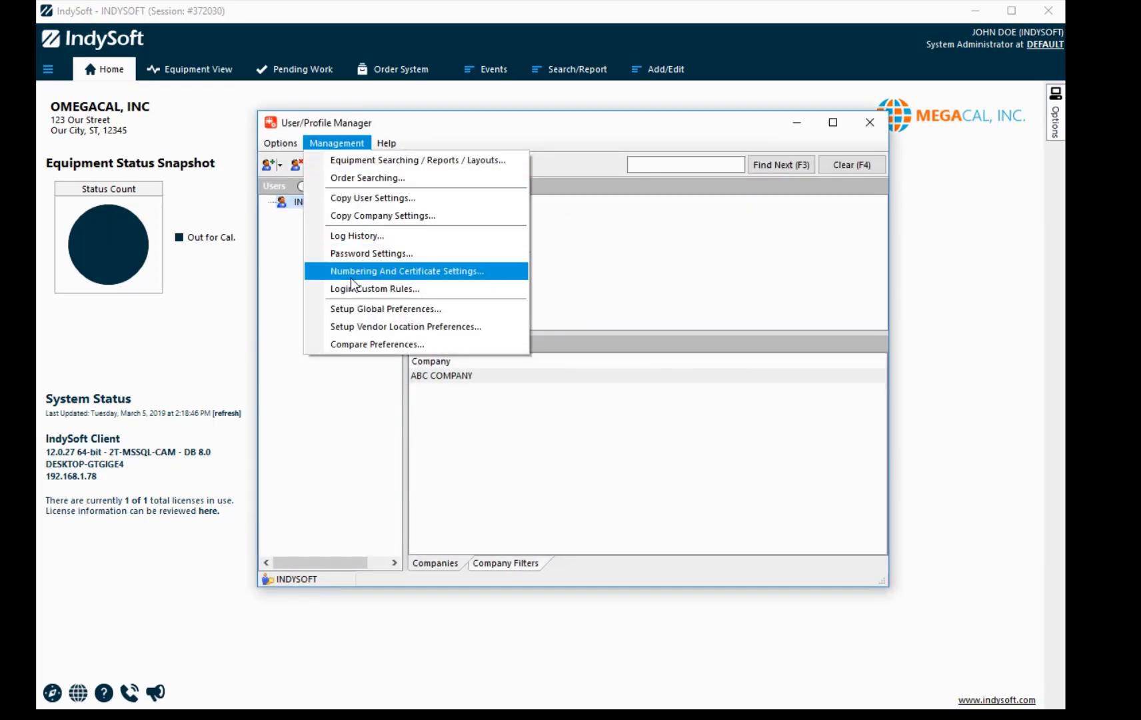
# Step: Check Certificates Rev. Control and Next Cert Number 24,634, then close the profile manager
pyautogui.click(377, 271)
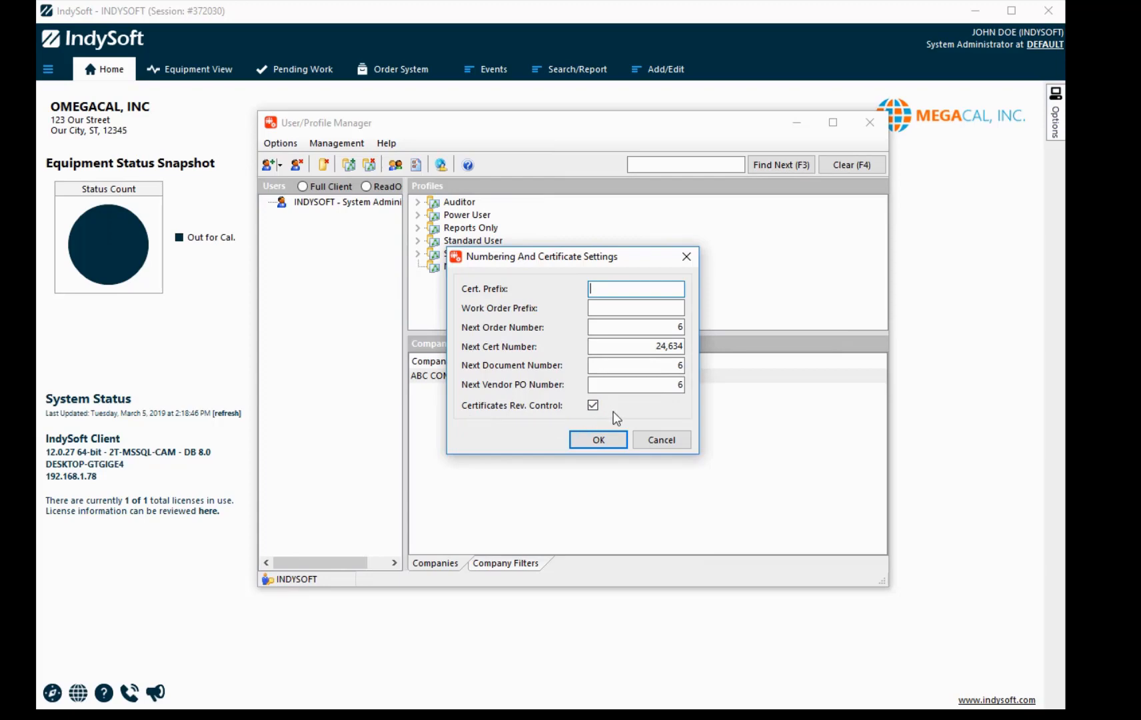
pyautogui.moveTo(655, 346); pyautogui.dragTo(693, 359)
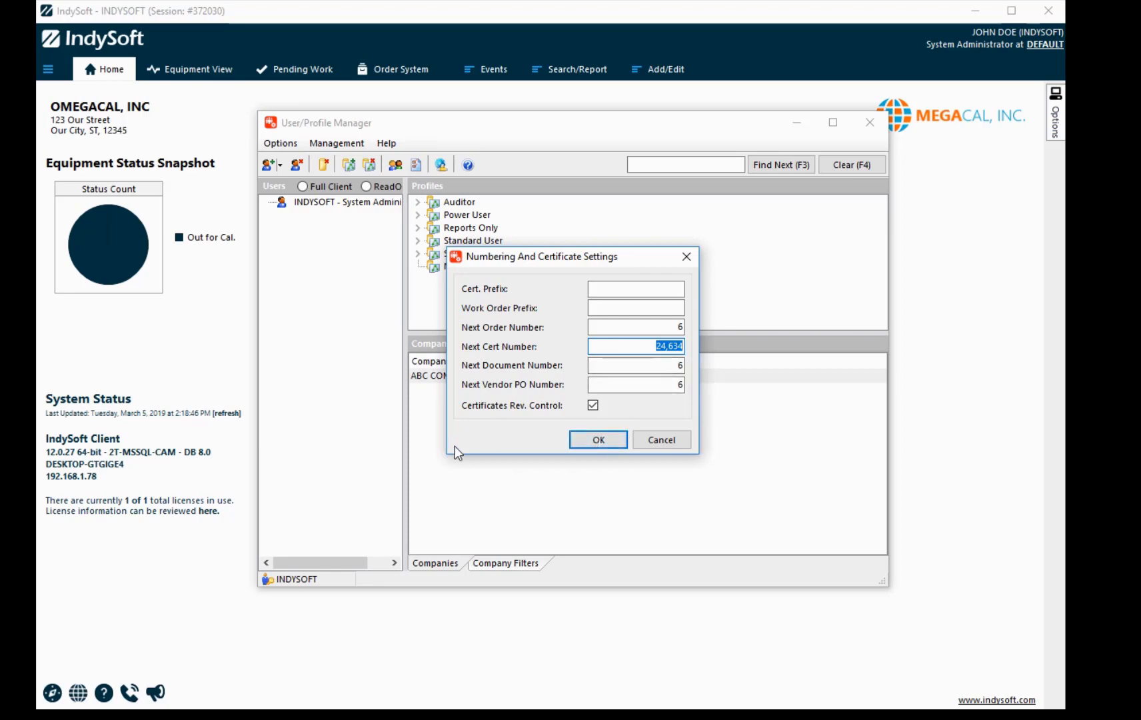
pyautogui.click(599, 440)
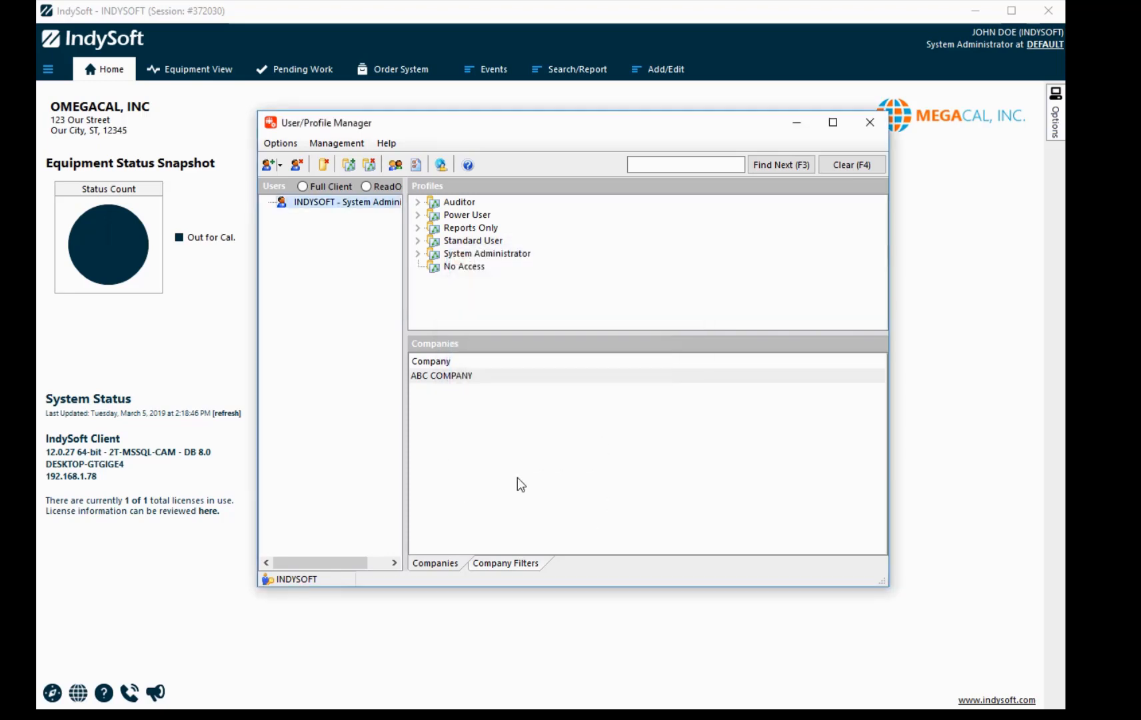
pyautogui.click(869, 122)
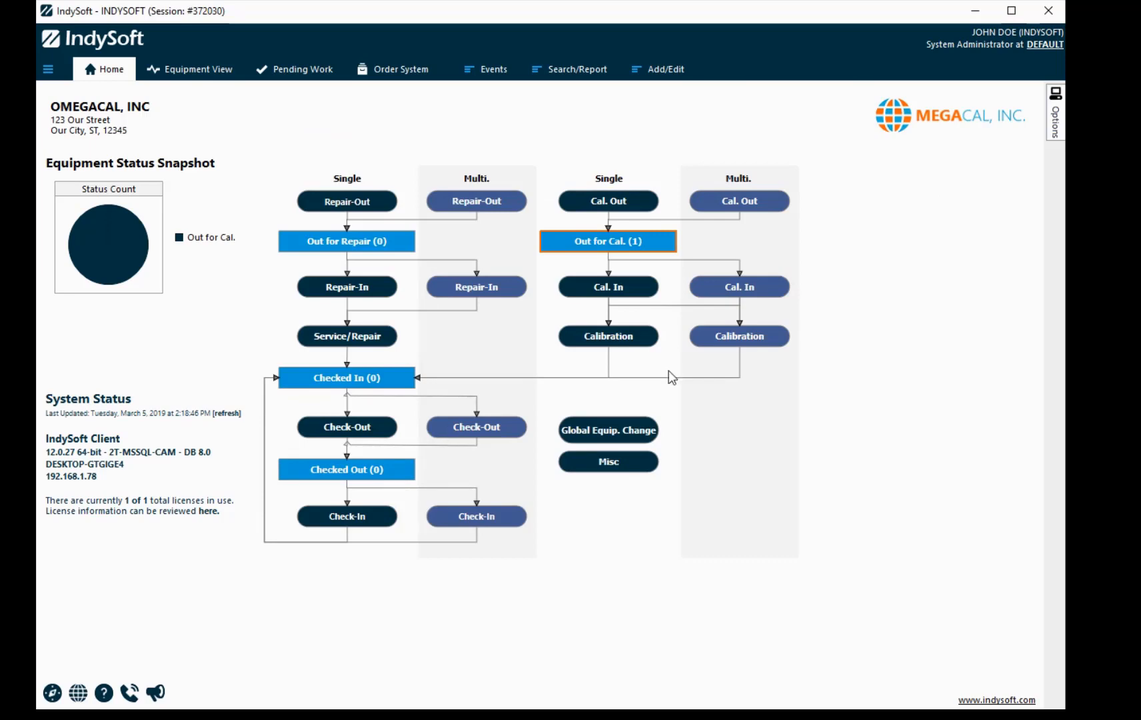
# Step: Reload all program settings and return to the C-1 record in Equipment View
pyautogui.rightClick(632, 31)
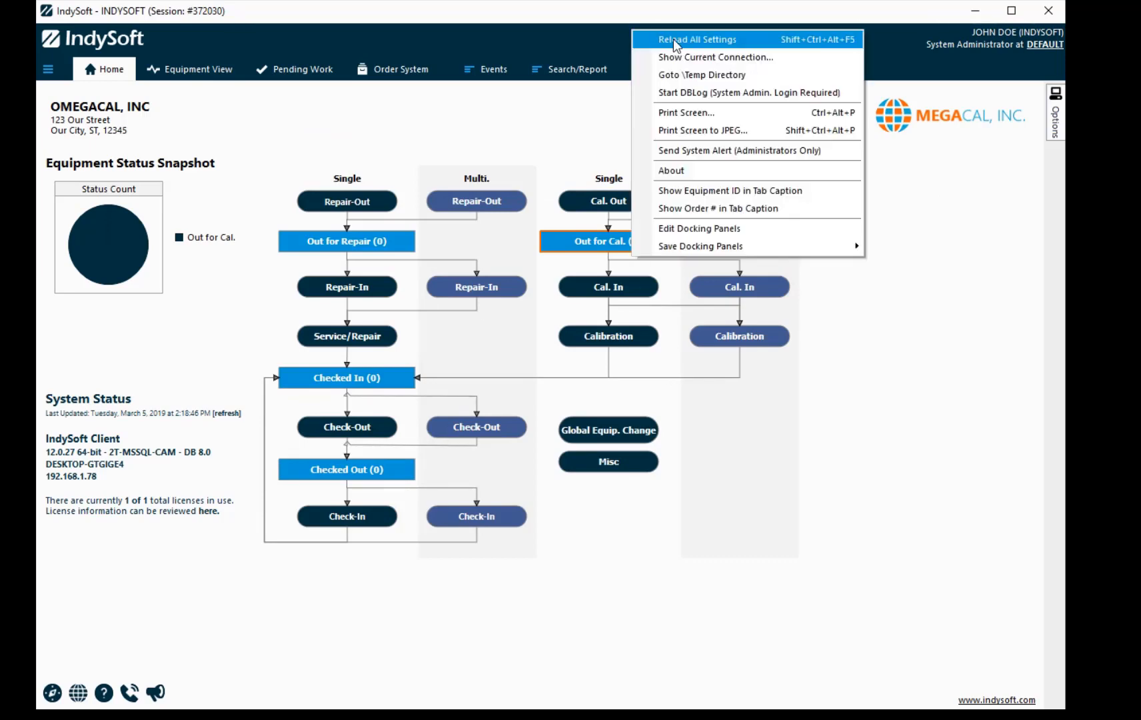
pyautogui.click(674, 40)
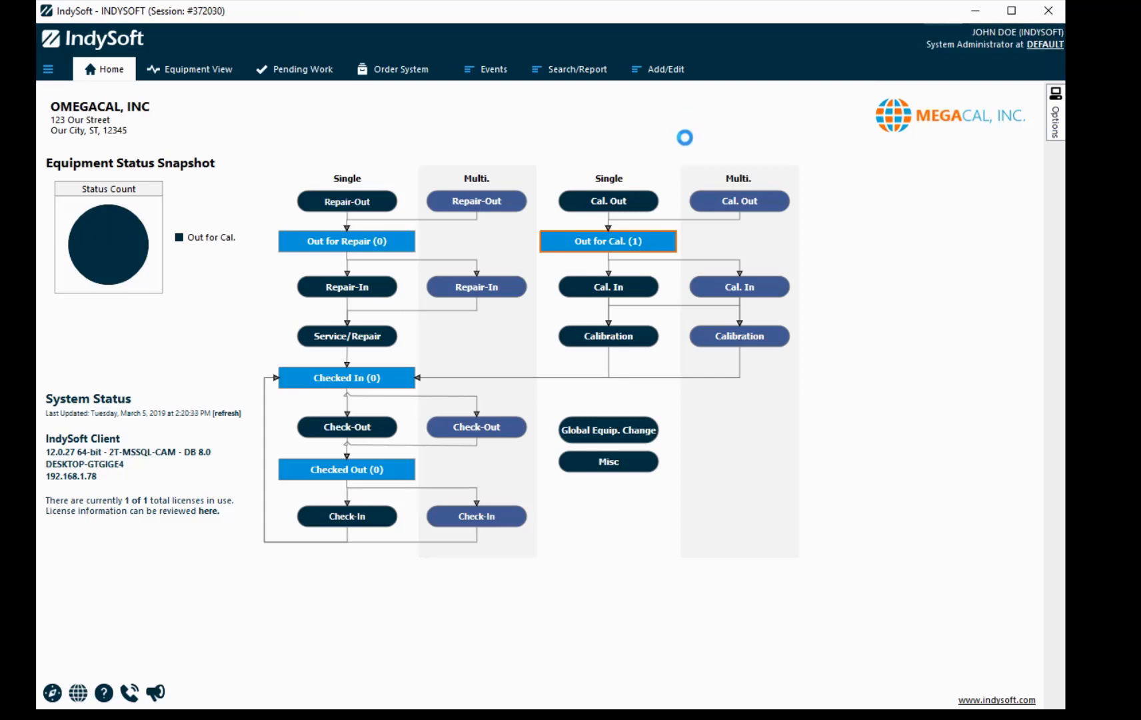
pyautogui.click(190, 72)
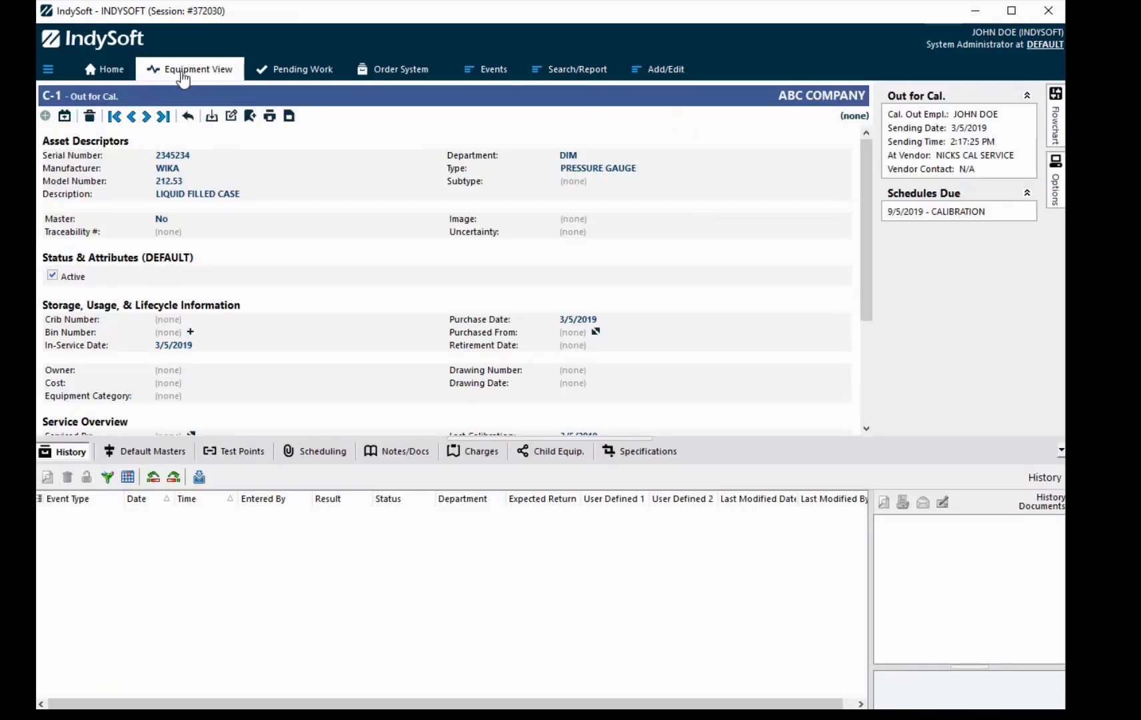
# Step: Run a Calibration event for C-1 through the wizard, finish it as COMPLETE, and select it in history
pyautogui.click(494, 73)
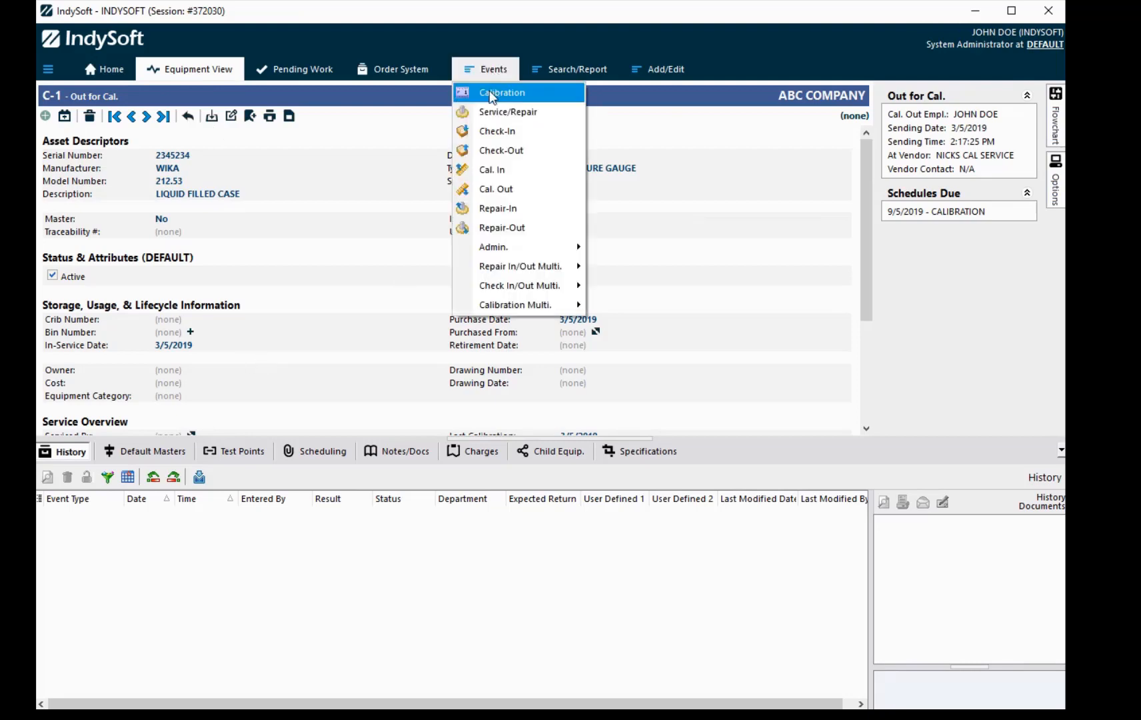
pyautogui.click(483, 99)
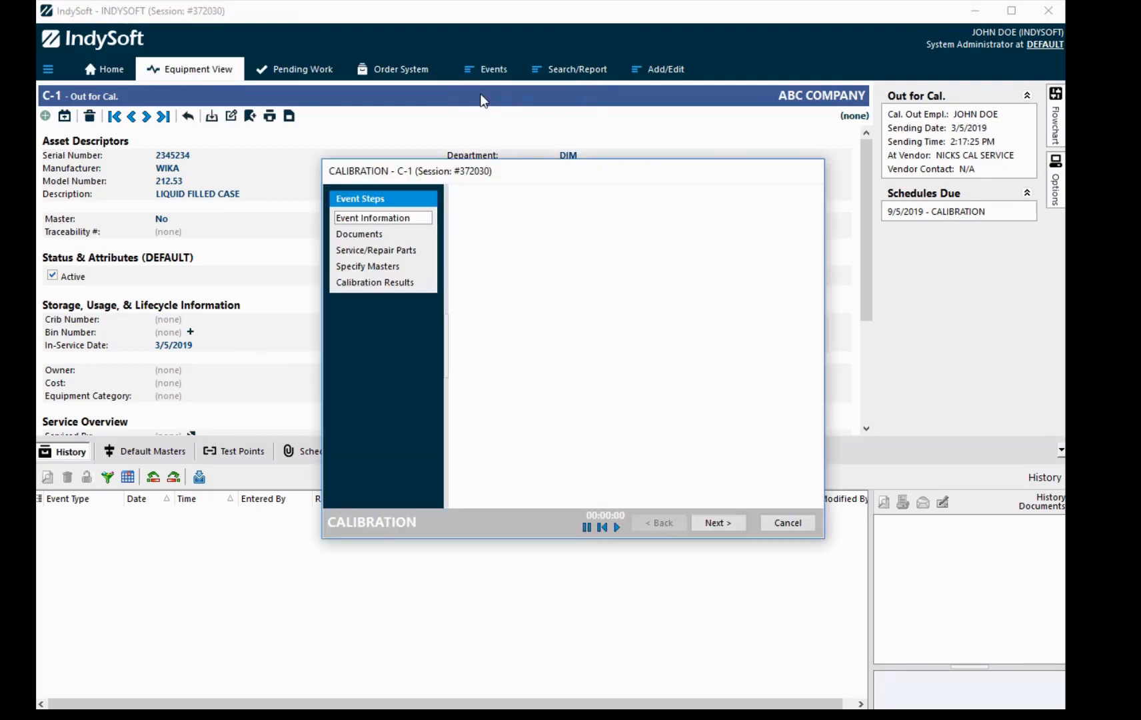
pyautogui.click(725, 527)
pyautogui.click(725, 526)
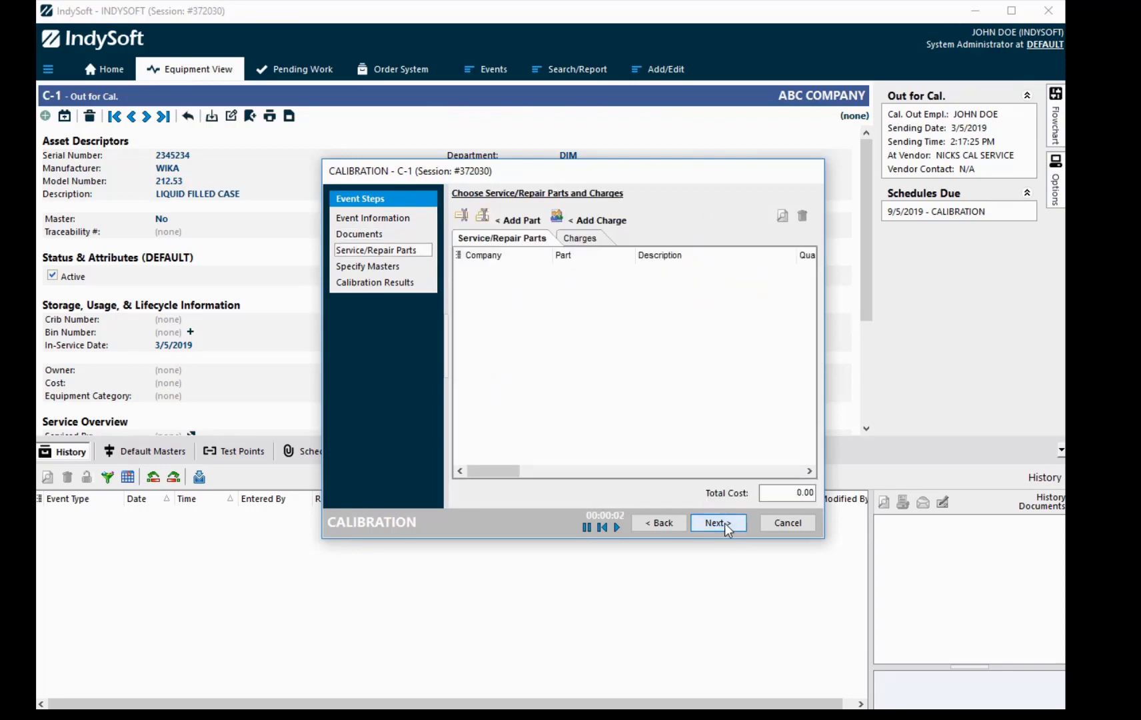
pyautogui.click(726, 527)
pyautogui.click(725, 527)
pyautogui.click(726, 526)
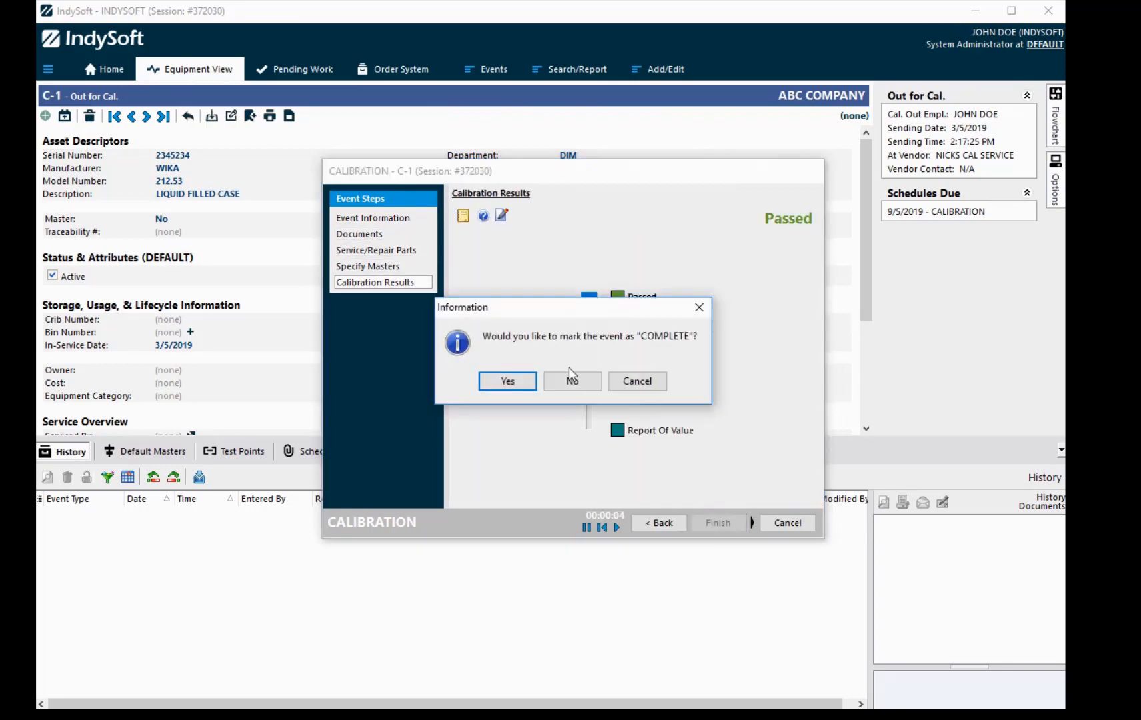
pyautogui.click(512, 379)
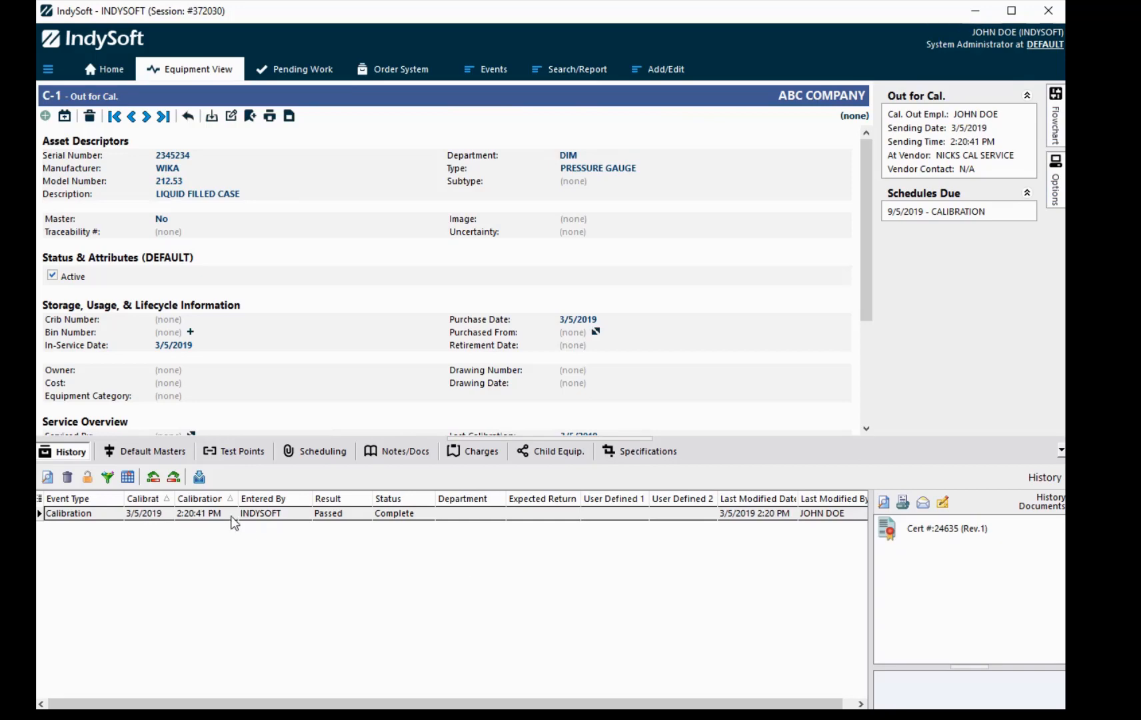
pyautogui.click(198, 513)
# Step: Revert the C-1 calibration event to Incomplete and reopen it
pyautogui.click(87, 477)
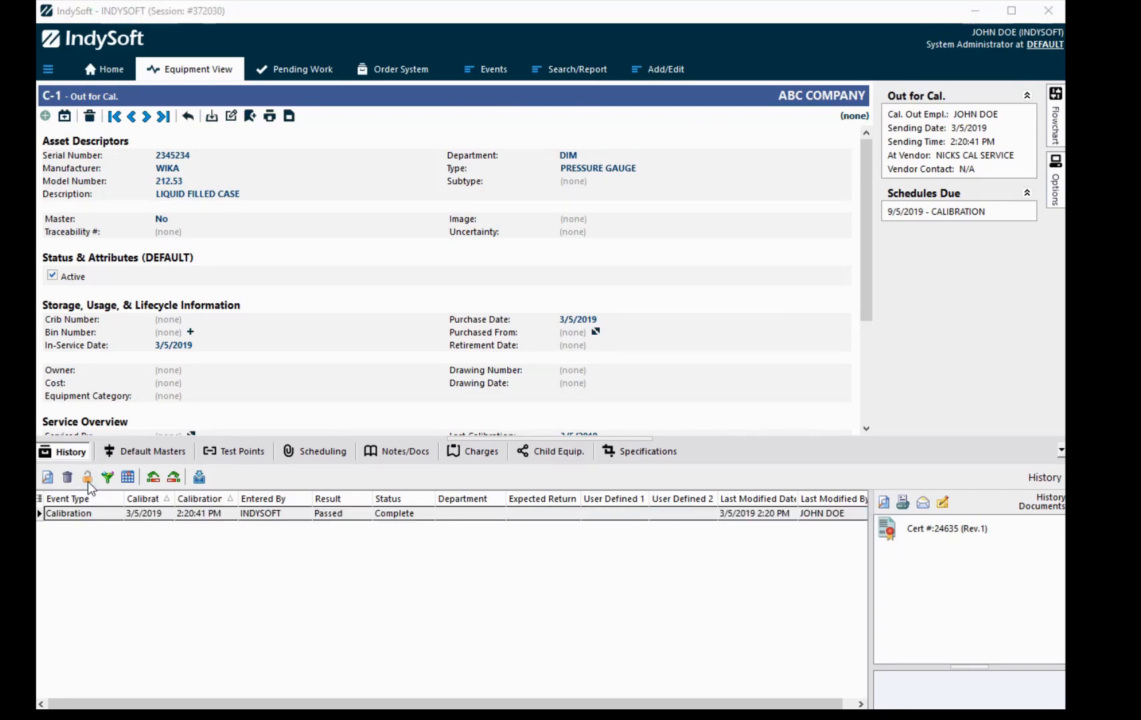
pyautogui.click(517, 389)
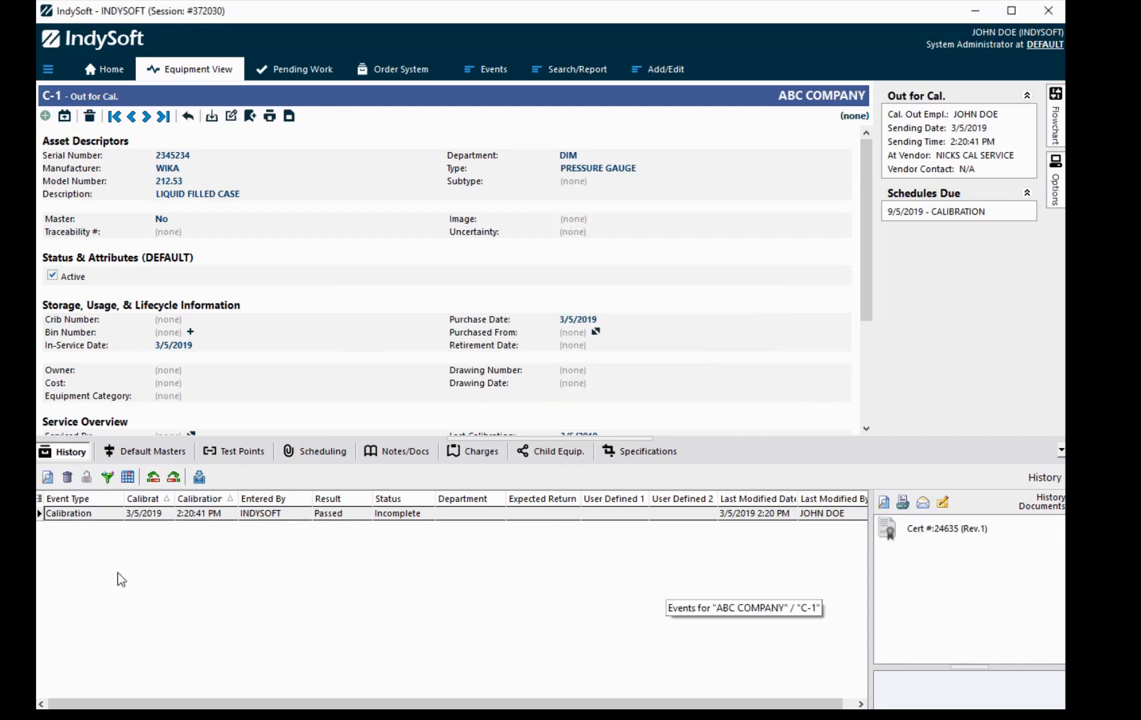
pyautogui.click(143, 514)
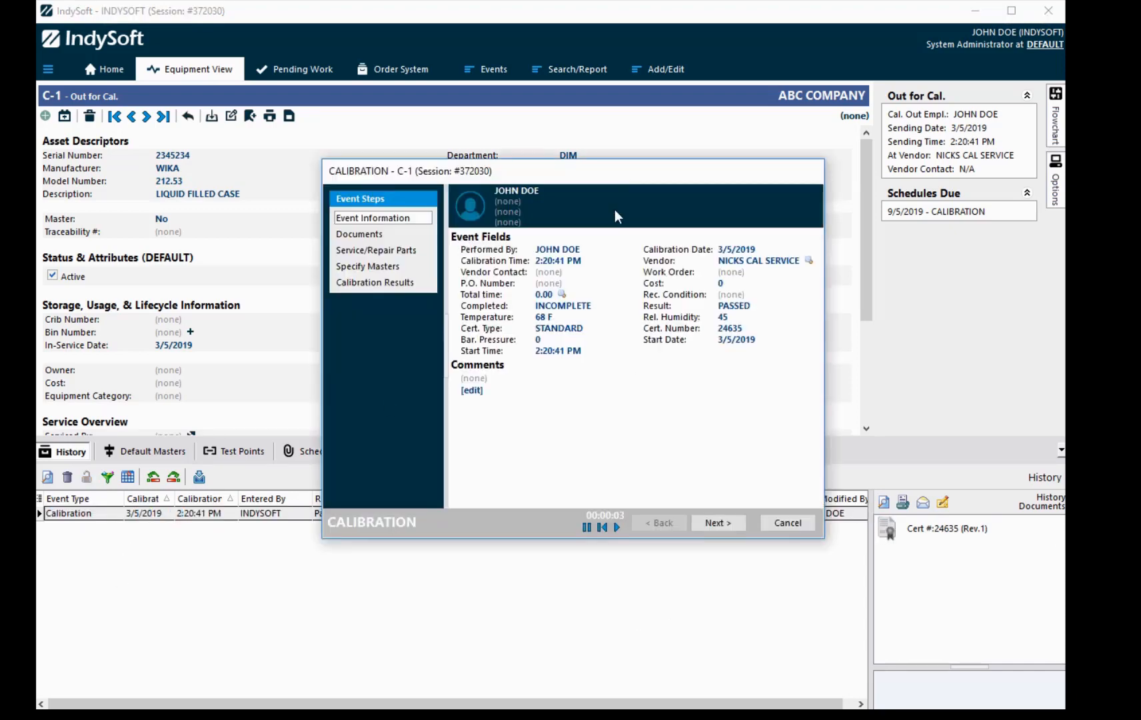
# Step: Step through the wizard and complete the calibration again, taking total time from the timer
pyautogui.click(721, 526)
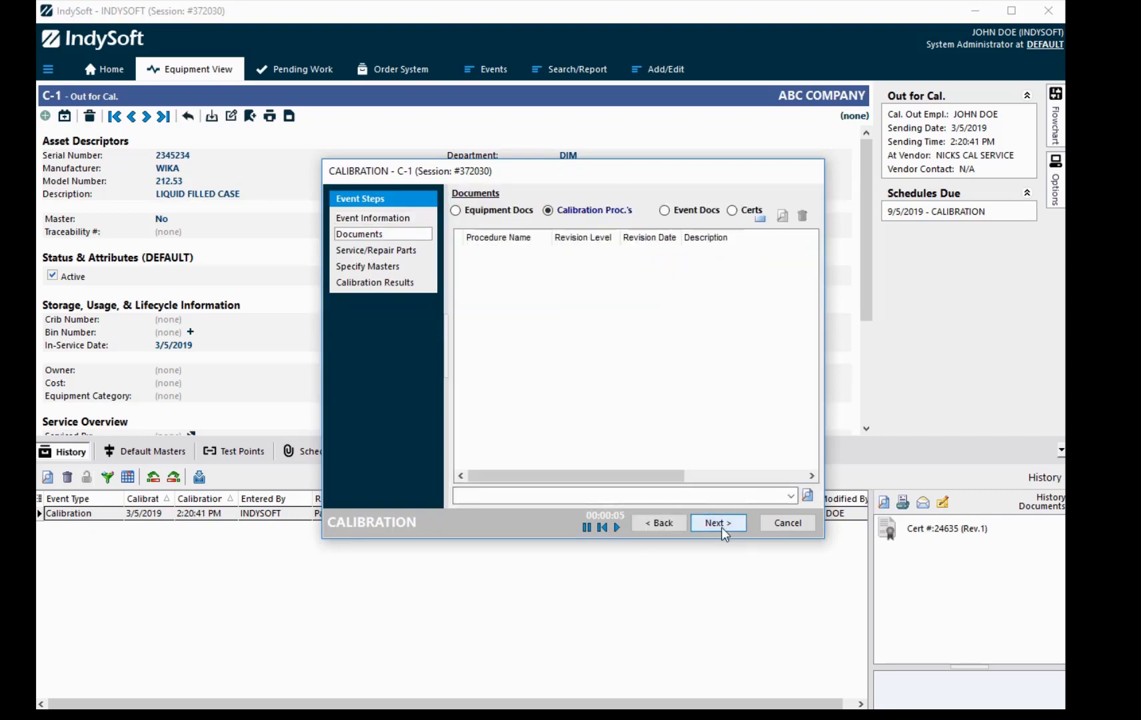
pyautogui.click(721, 527)
pyautogui.click(721, 526)
pyautogui.click(723, 527)
pyautogui.click(729, 526)
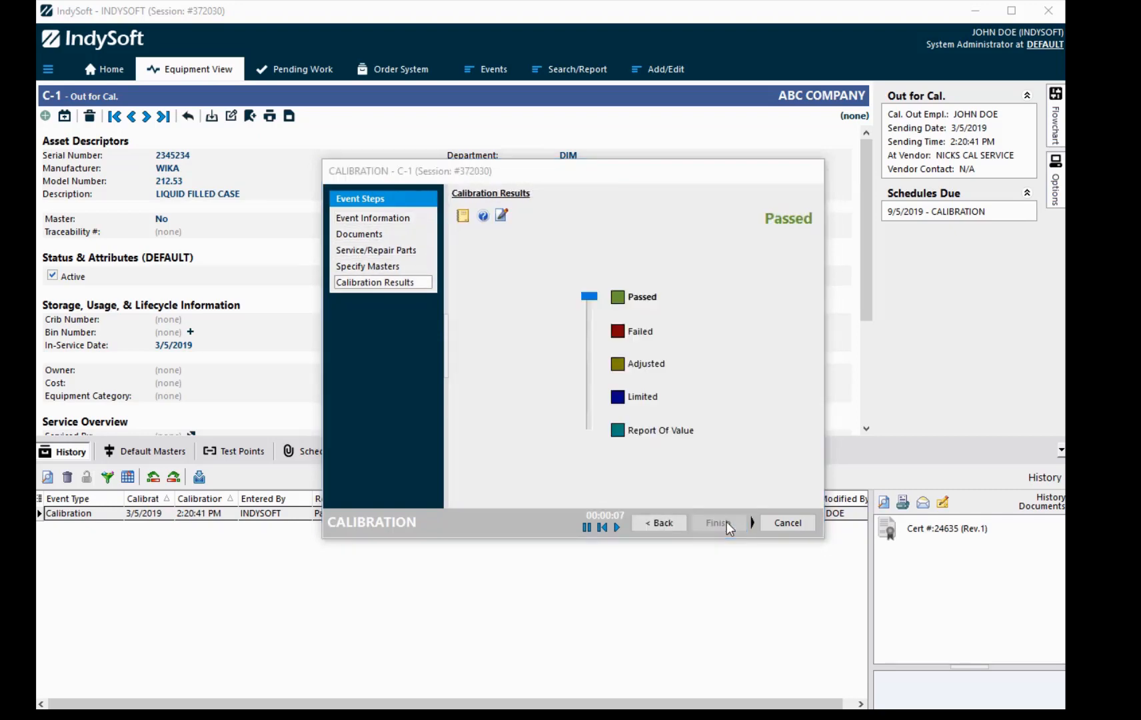
pyautogui.click(505, 380)
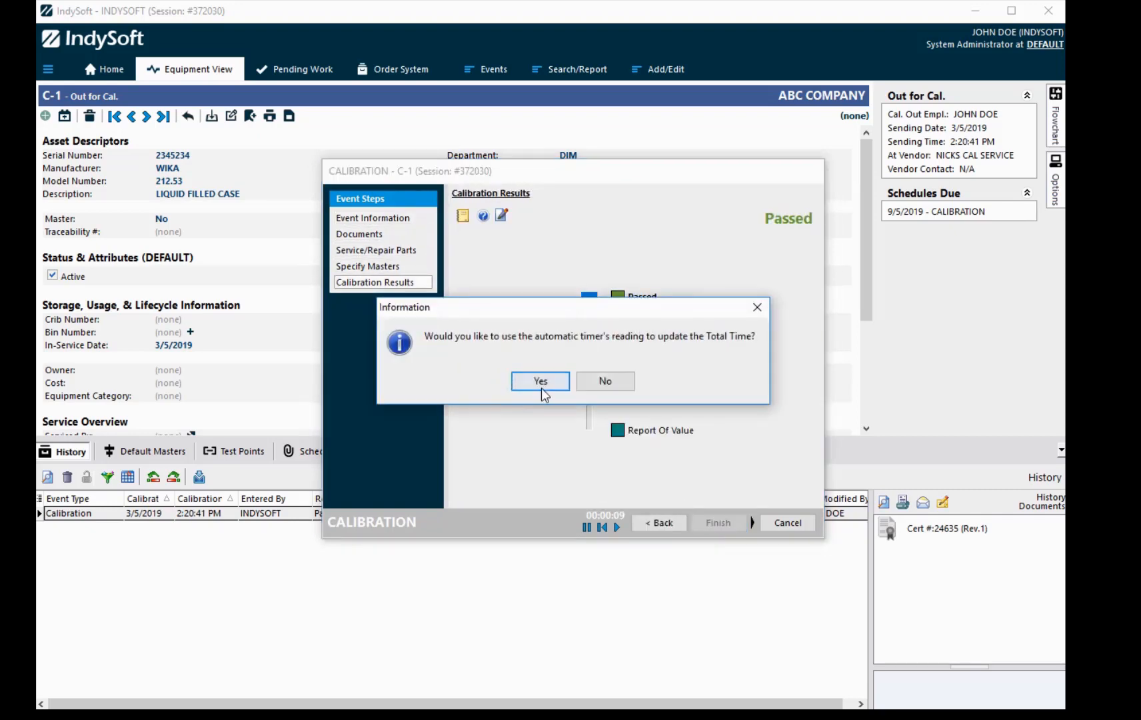
pyautogui.click(540, 381)
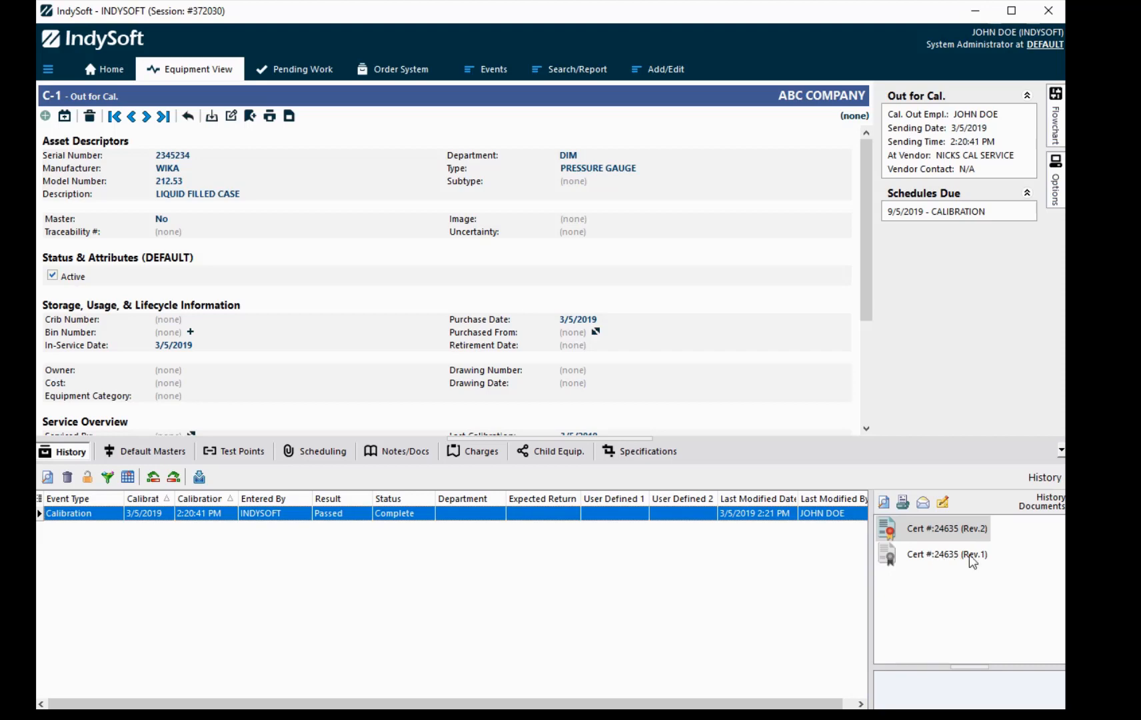
# Step: Turn on Hide Archived Certs/Document in the user settings, then return to the Home dashboard
pyautogui.click(48, 72)
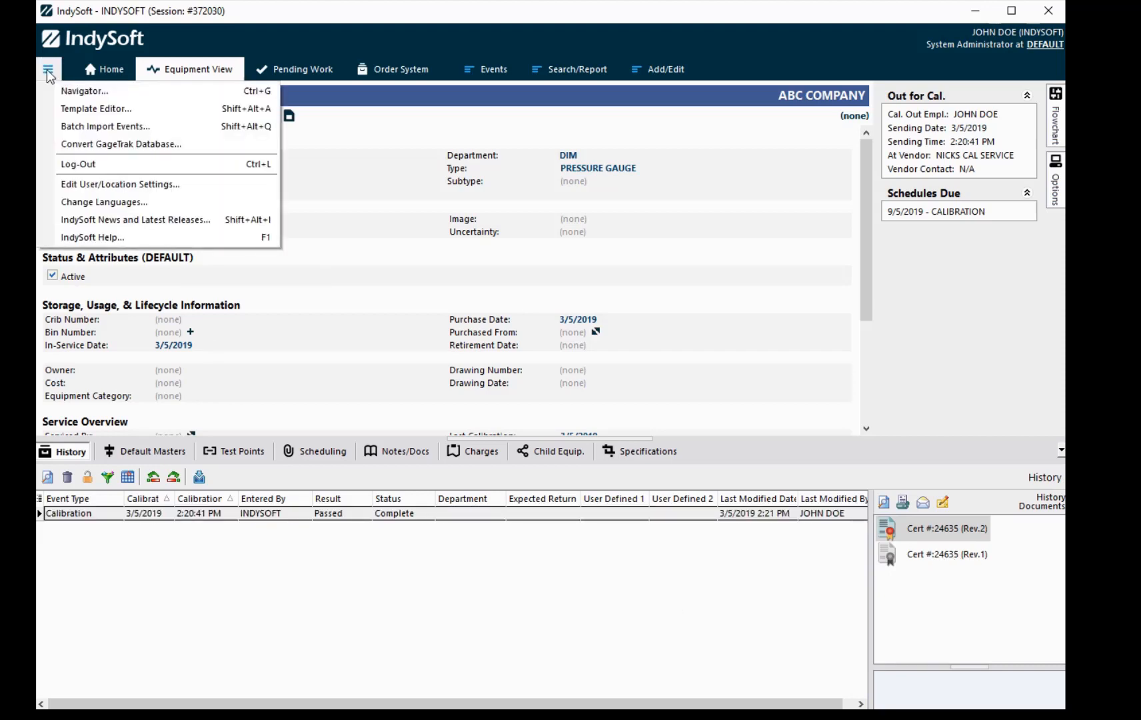
pyautogui.click(92, 191)
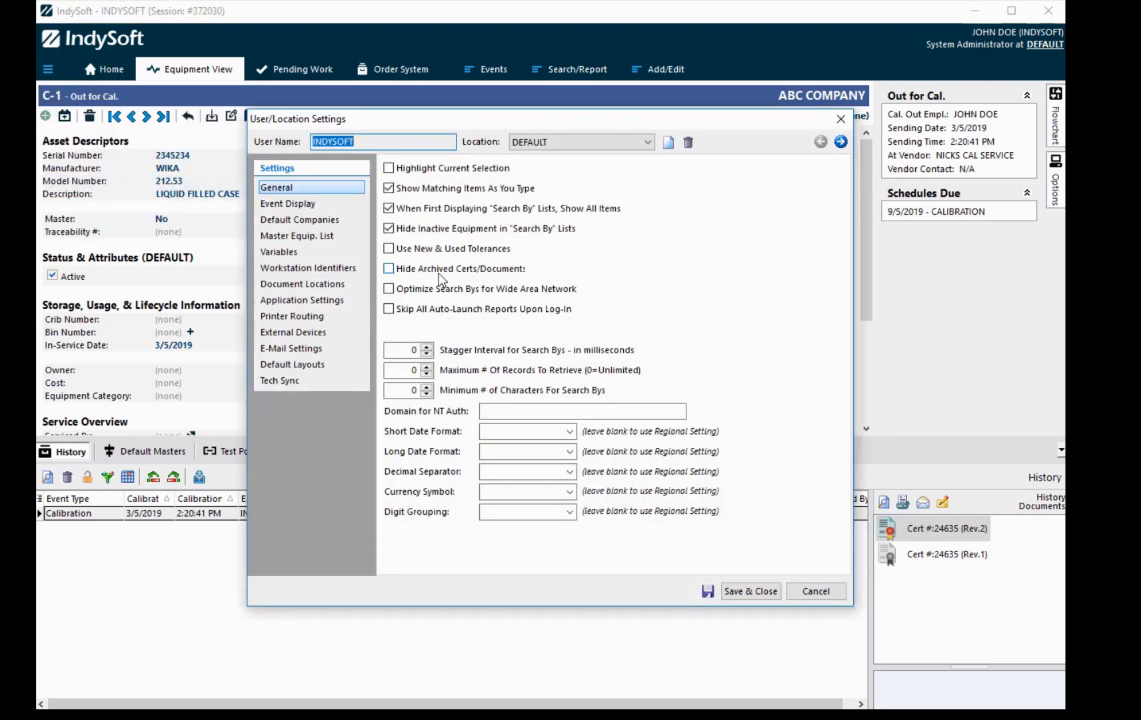
pyautogui.click(389, 268)
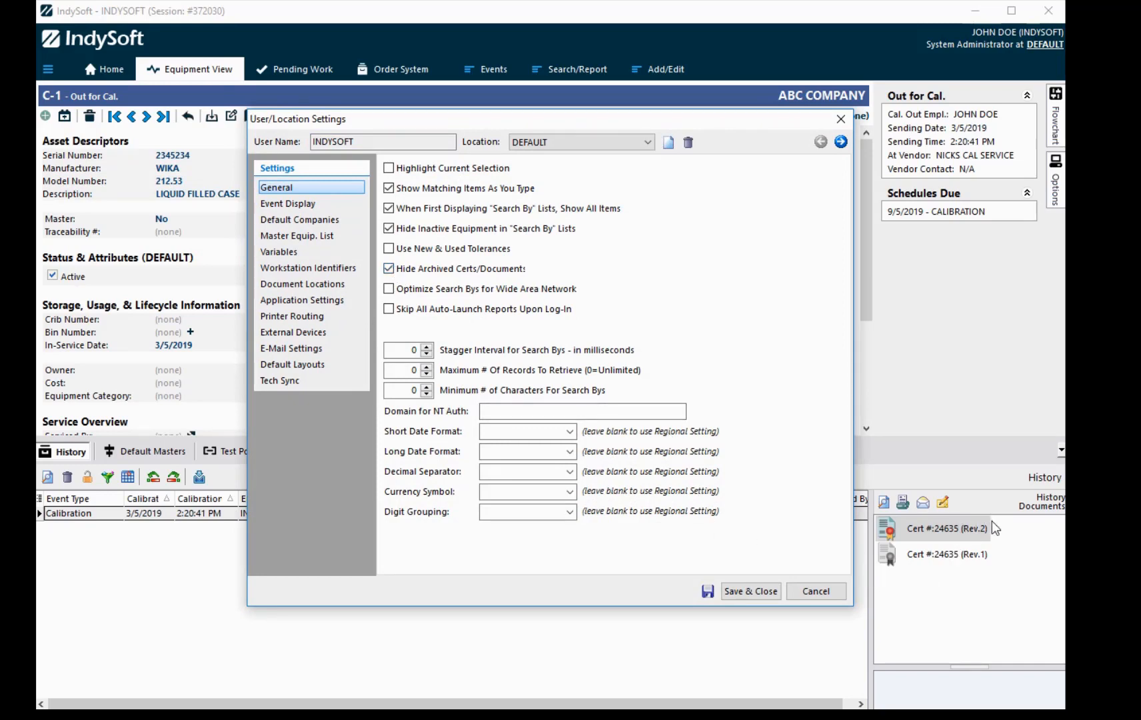
pyautogui.click(757, 593)
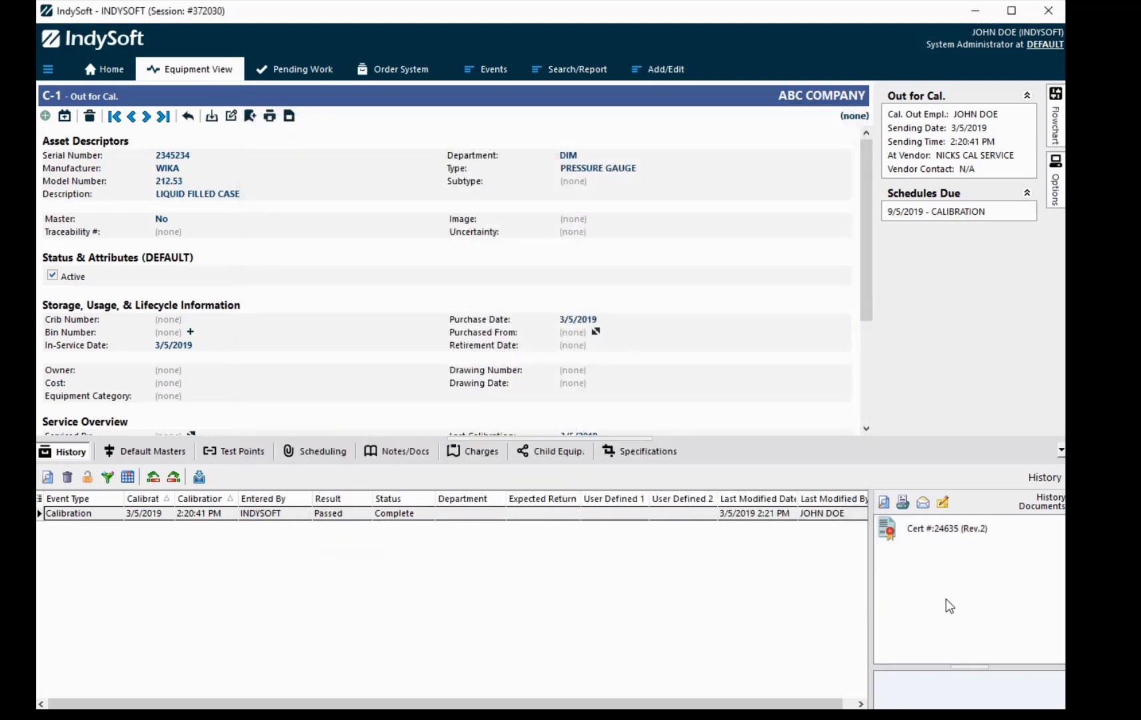
pyautogui.click(109, 74)
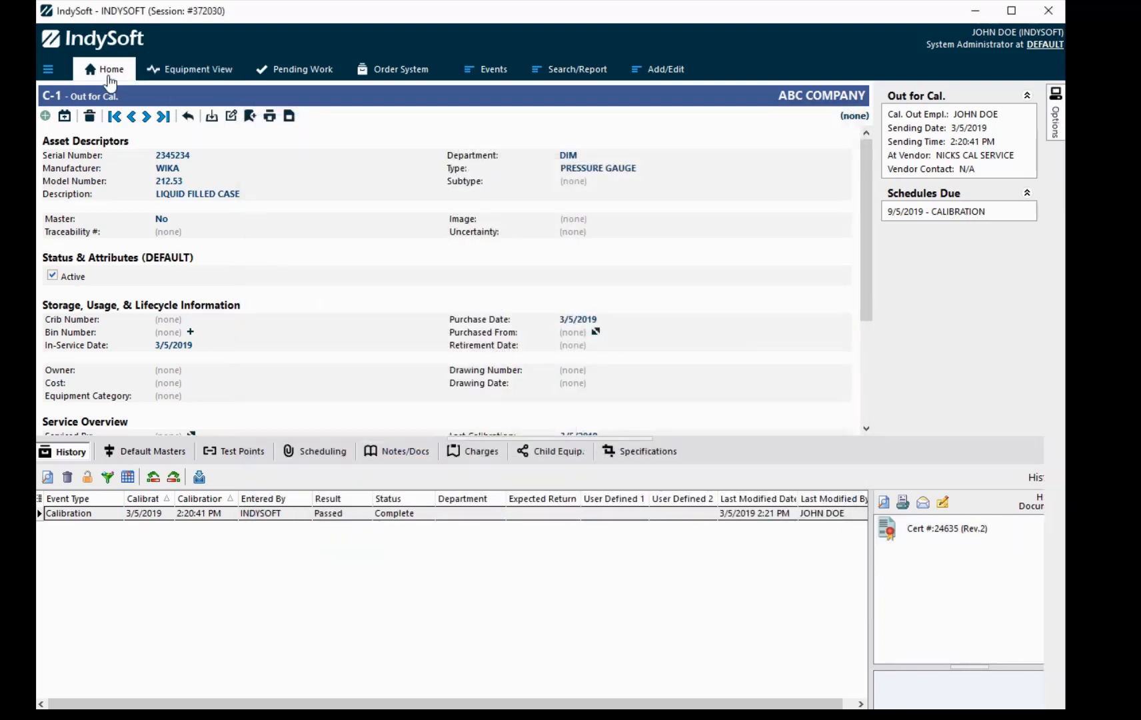
# Step: Open Workflow Configuration, reposition the wizard window, and go to step 8 Report Rules
pyautogui.moveTo(1055, 124)
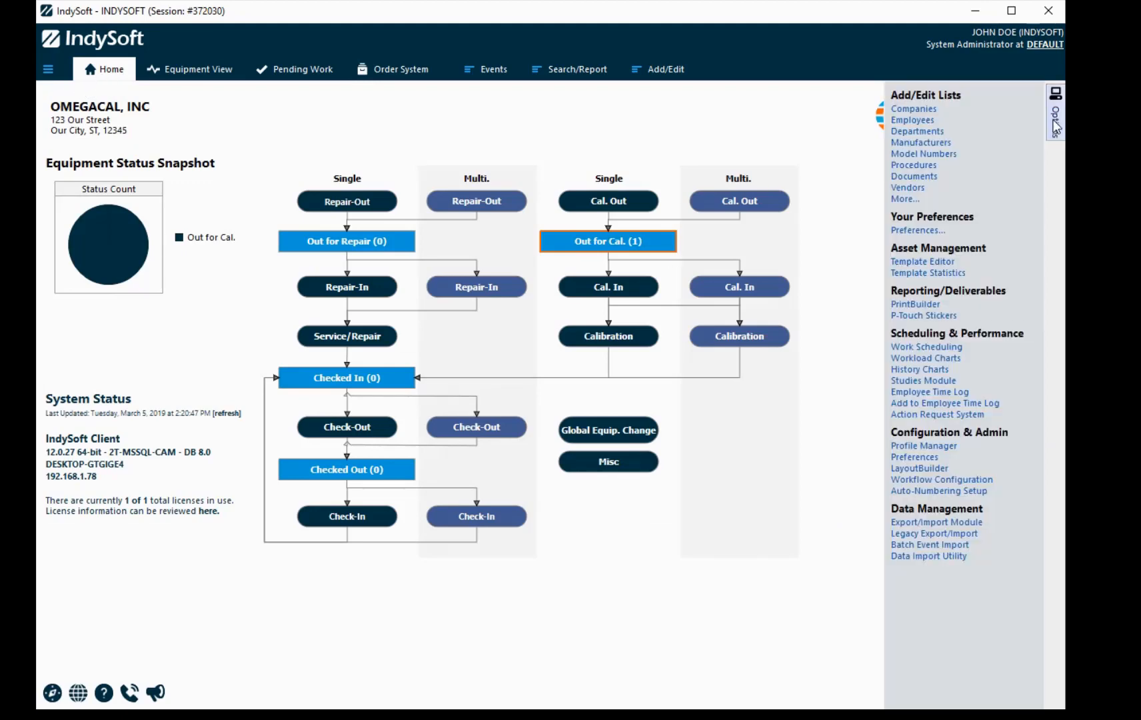
pyautogui.click(967, 480)
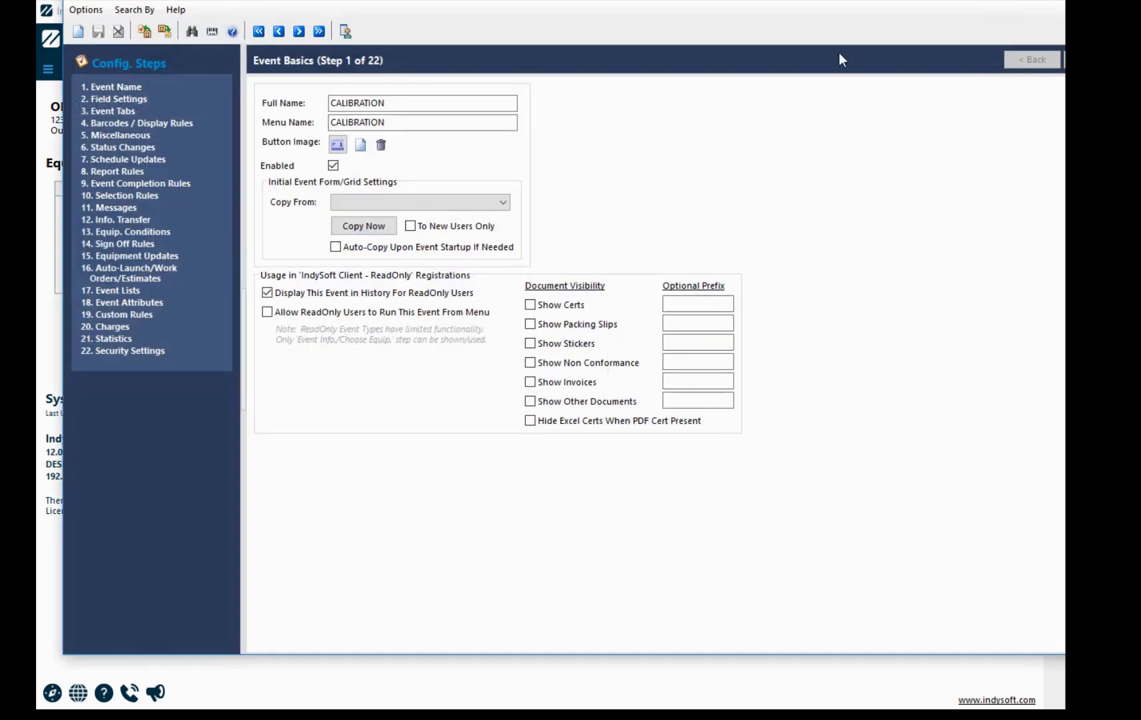
pyautogui.moveTo(836, 2); pyautogui.dragTo(736, 28)
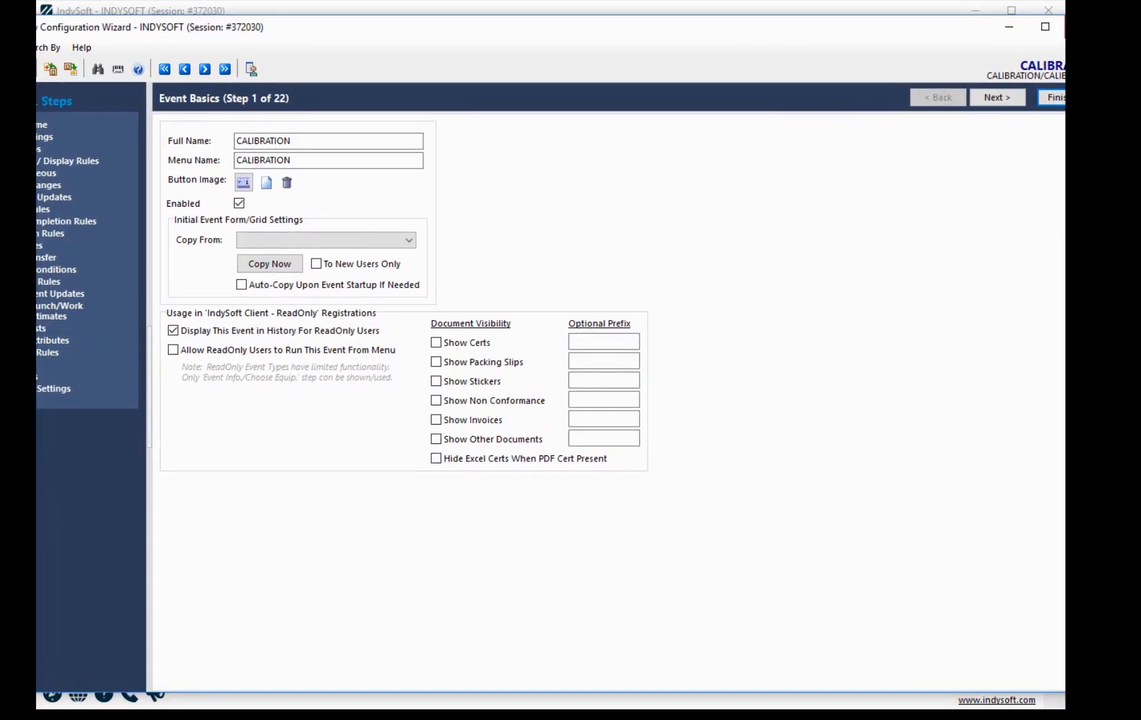
pyautogui.moveTo(1099, 16); pyautogui.dragTo(912, 28)
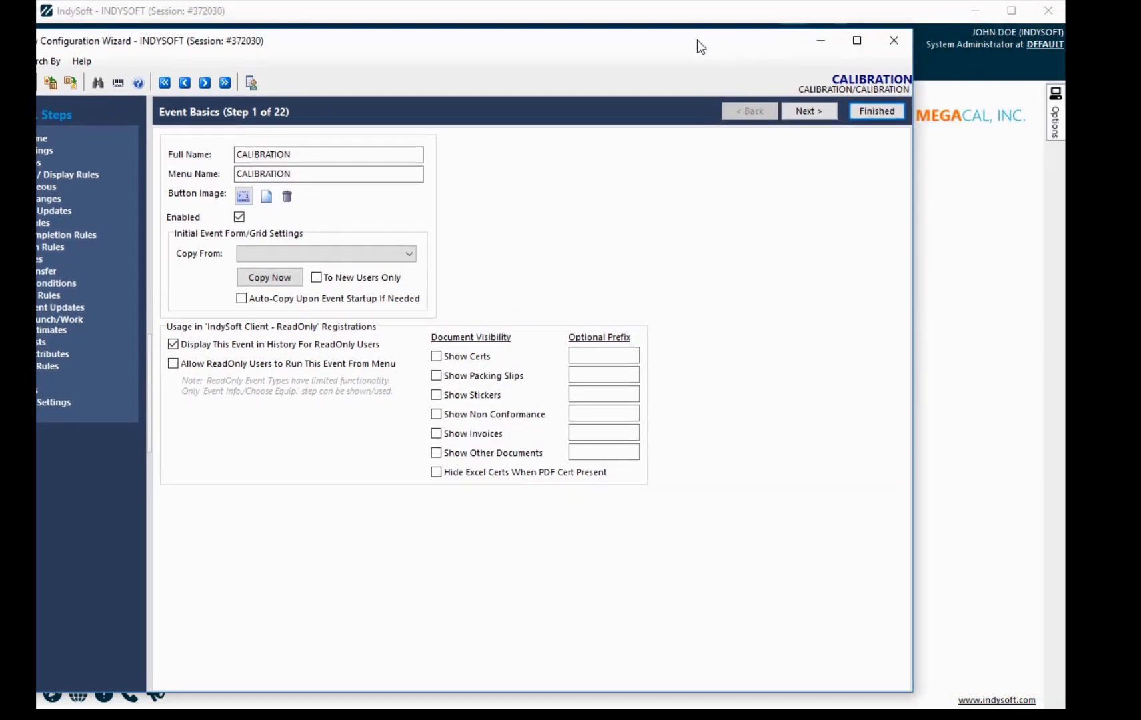
pyautogui.moveTo(713, 39); pyautogui.dragTo(829, 27)
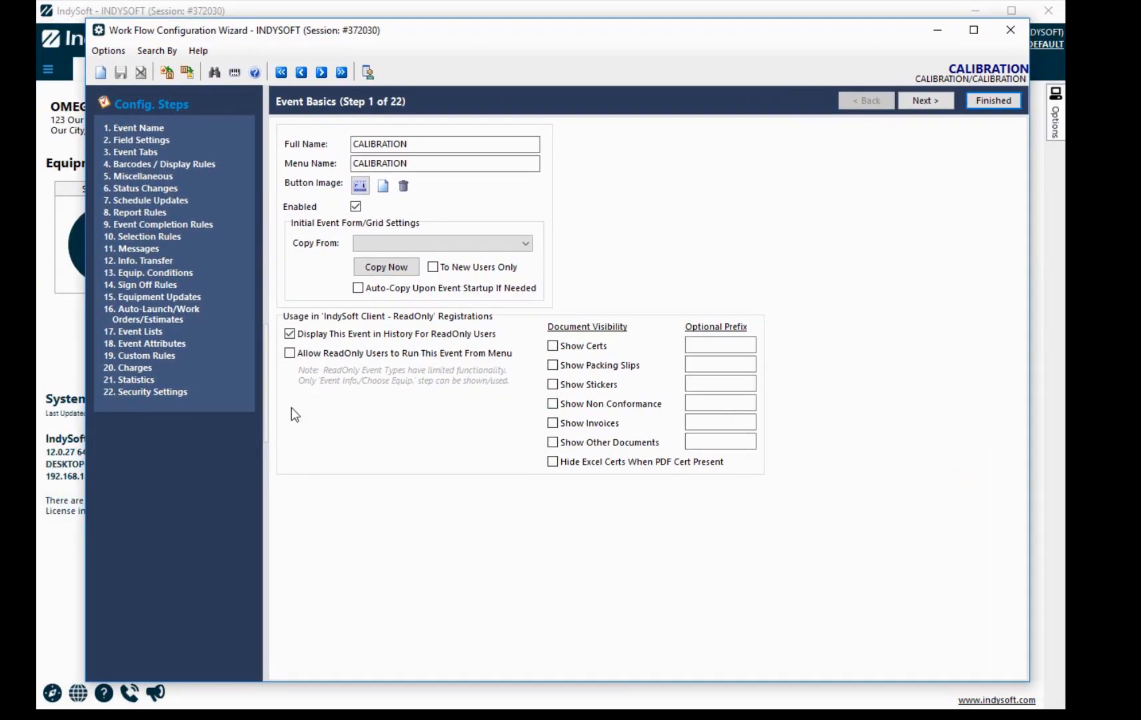
pyautogui.click(132, 214)
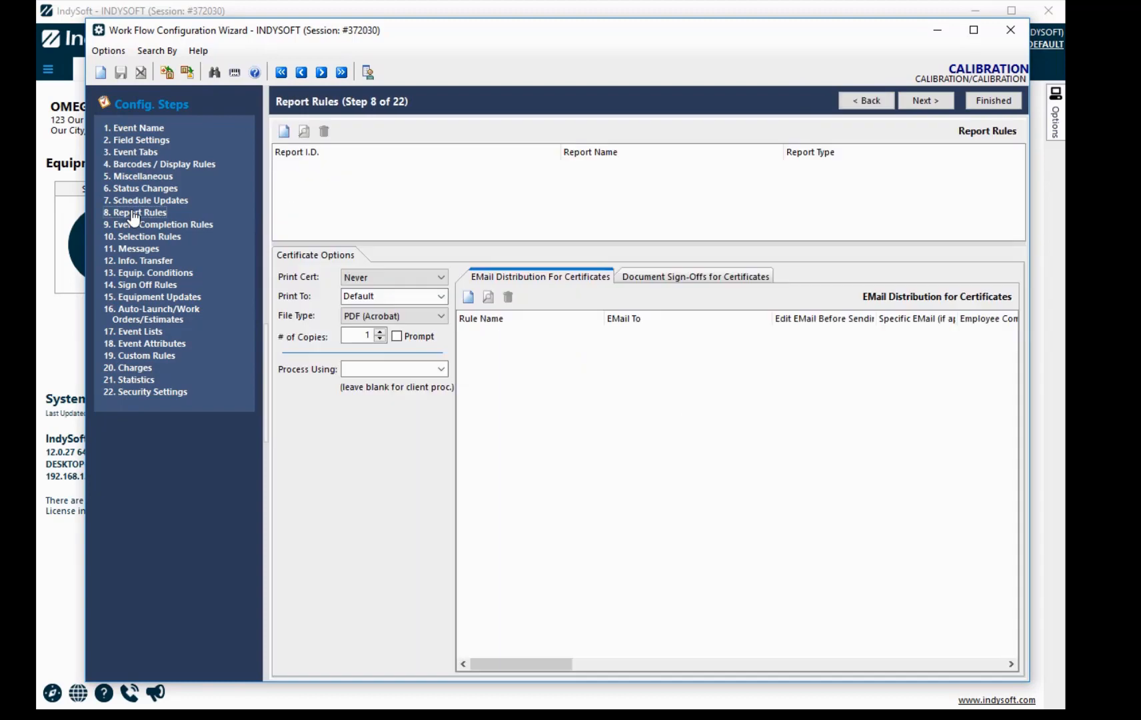
# Step: Create a certificate sign-off rule named 'SYSTEM ADMIN SIGN OFF' set to Sign Document Always
pyautogui.click(687, 280)
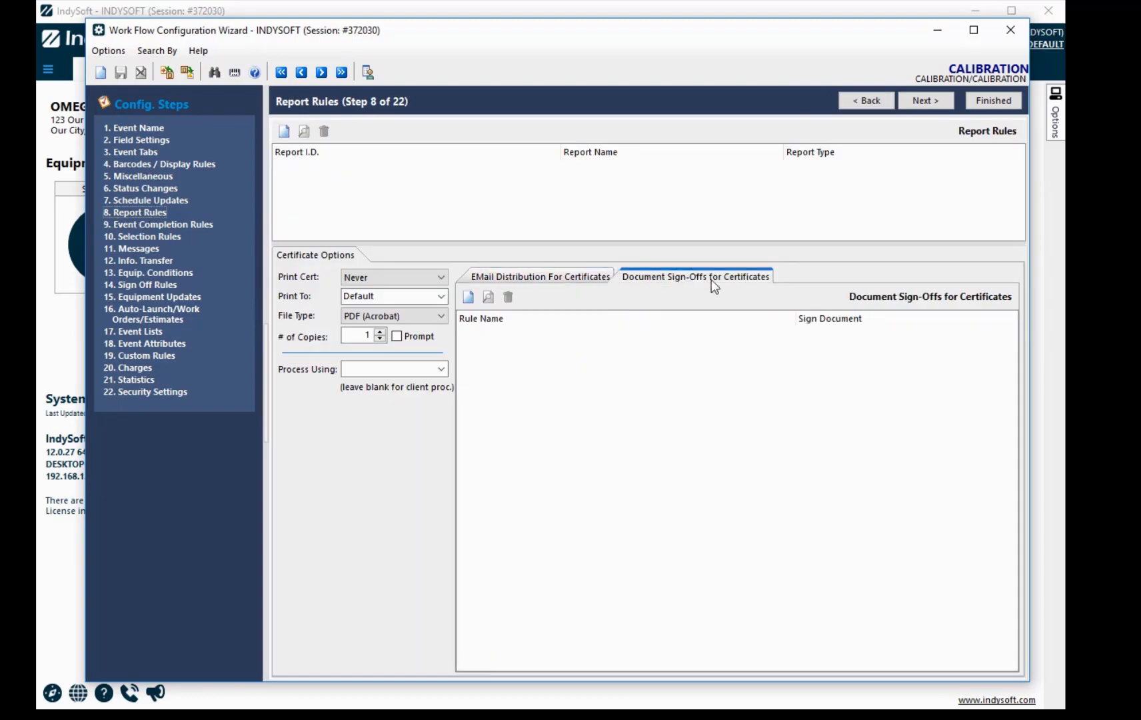
pyautogui.click(468, 298)
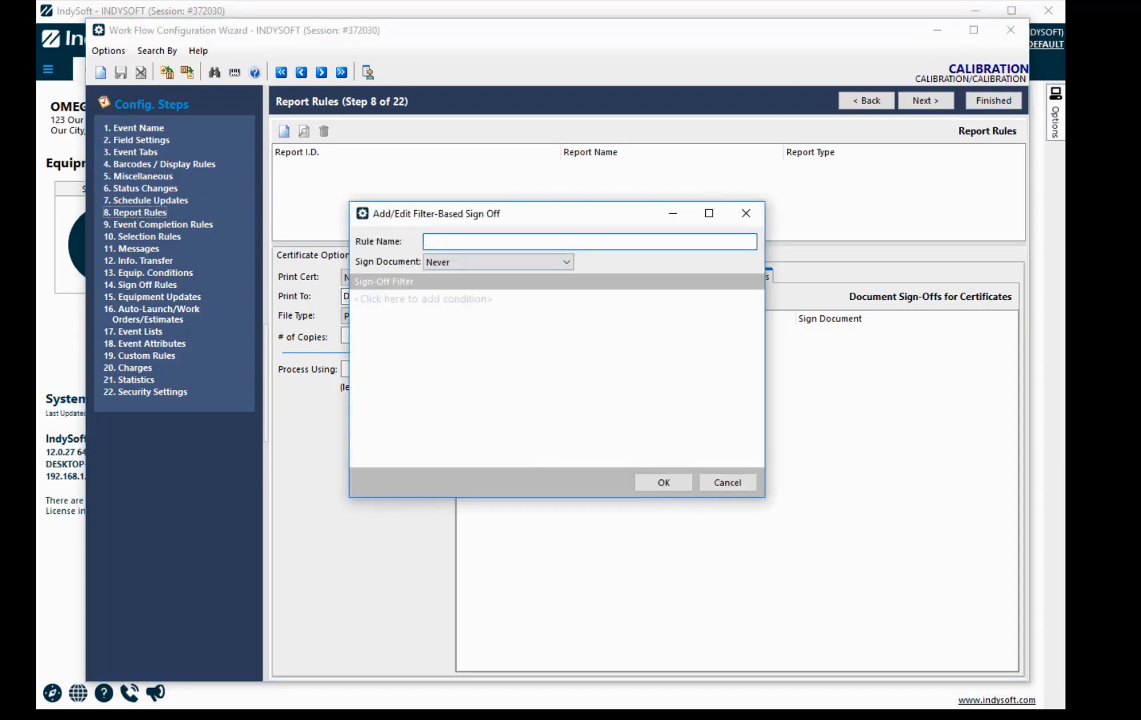
pyautogui.write('SYSTEM ADMIN SIGN OFF')
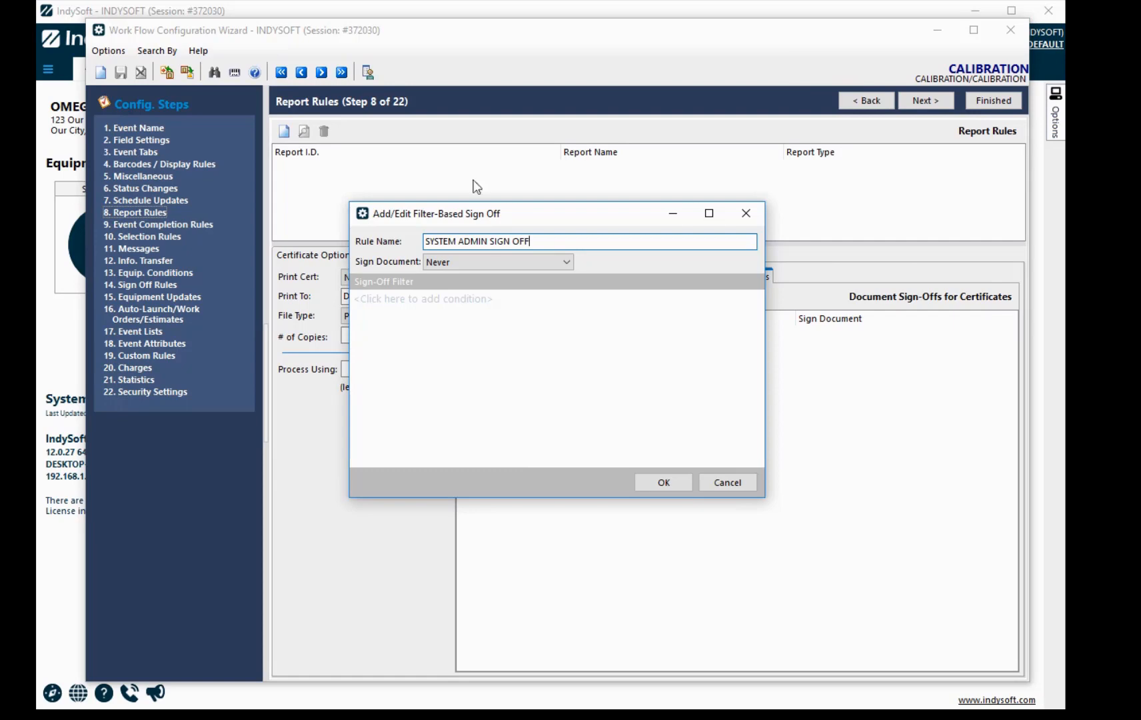
pyautogui.click(487, 257)
pyautogui.click(451, 298)
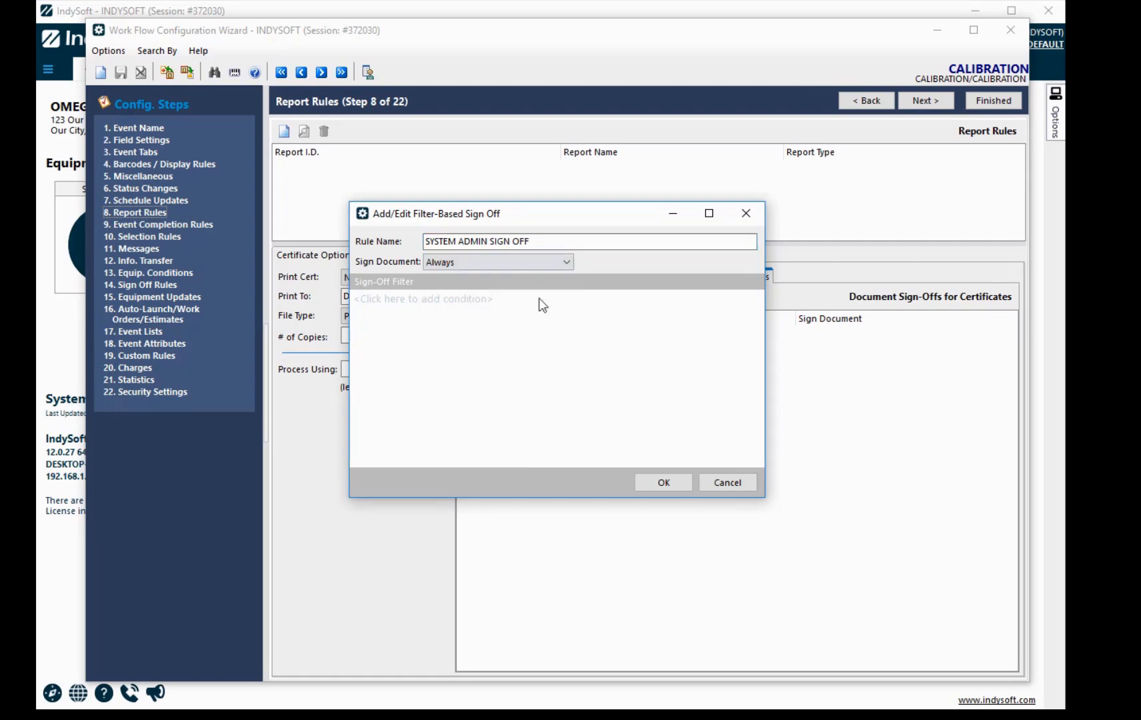
# Step: Limit the rule to Profile is exactly System Administrator, then save it with the check-in note
pyautogui.click(389, 300)
pyautogui.click(373, 300)
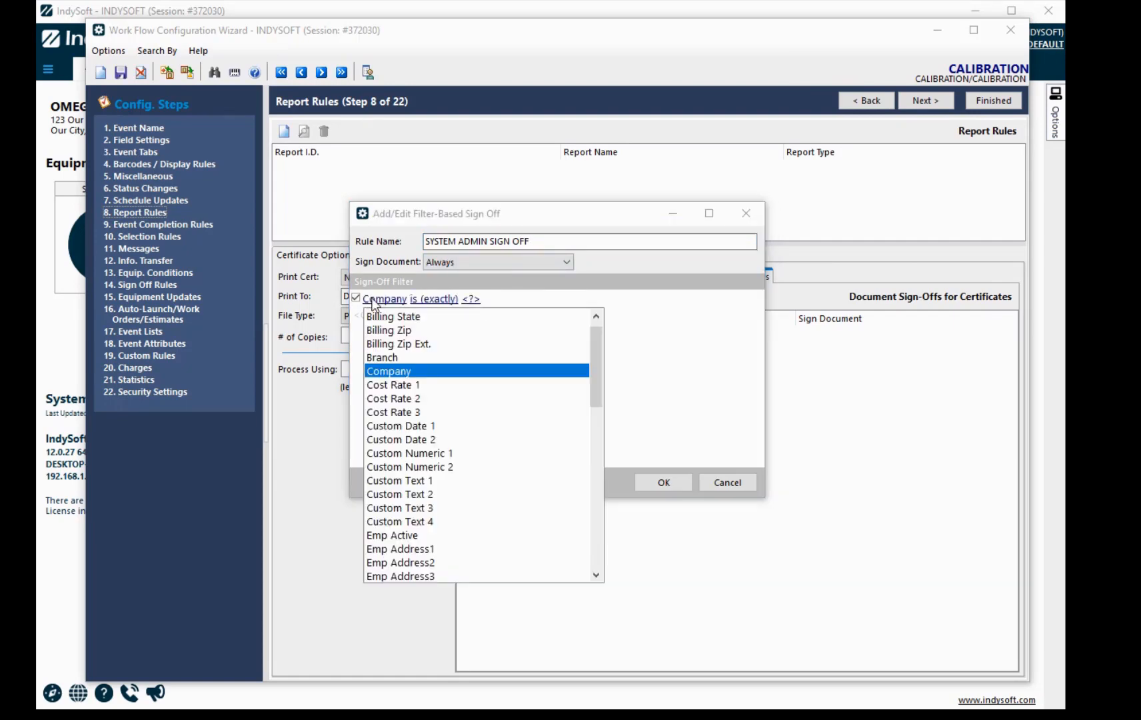
pyautogui.press('p')
pyautogui.press('Return')
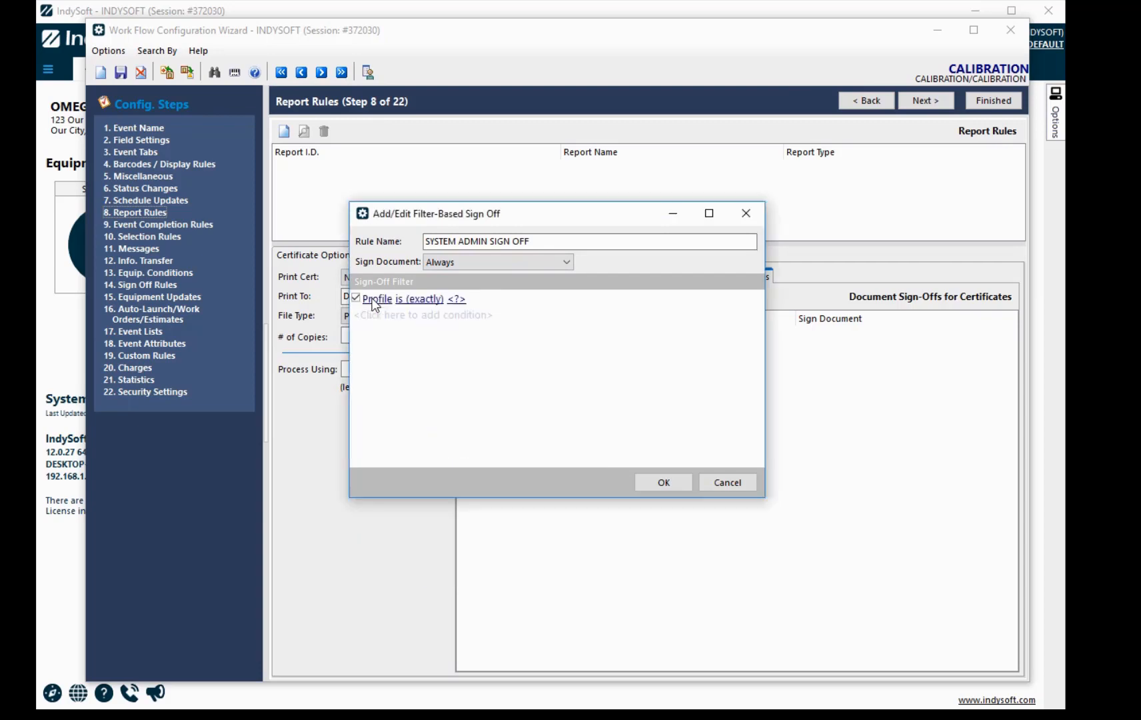
pyautogui.click(458, 299)
pyautogui.click(506, 370)
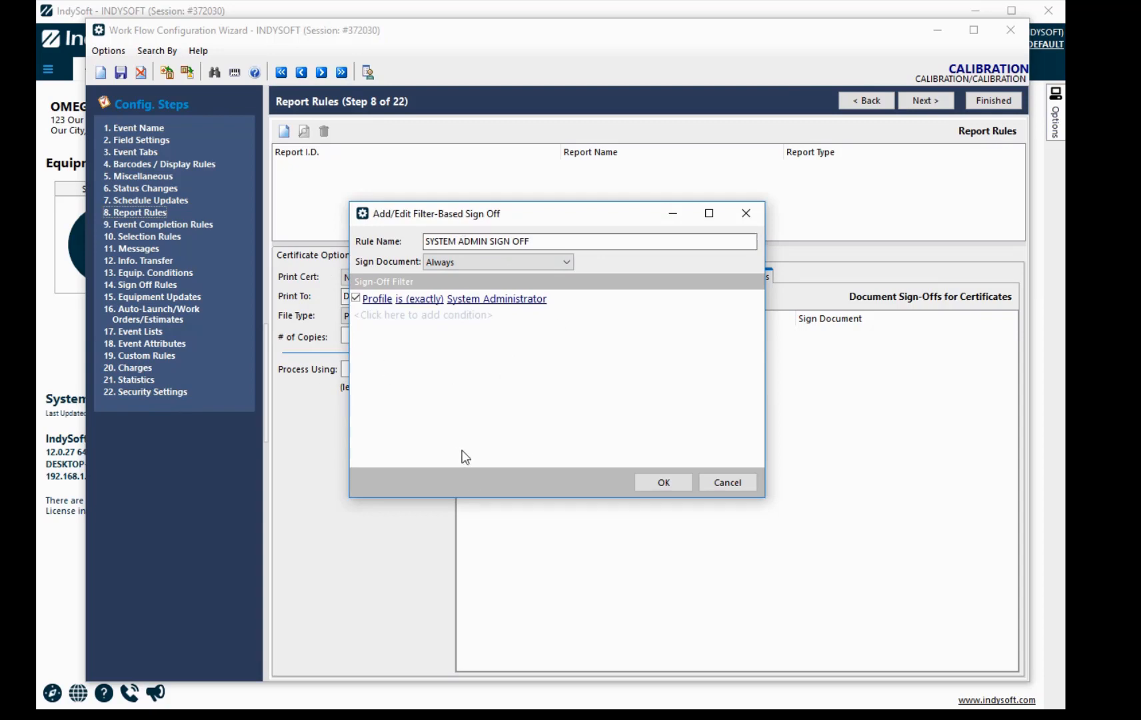
pyautogui.click(667, 482)
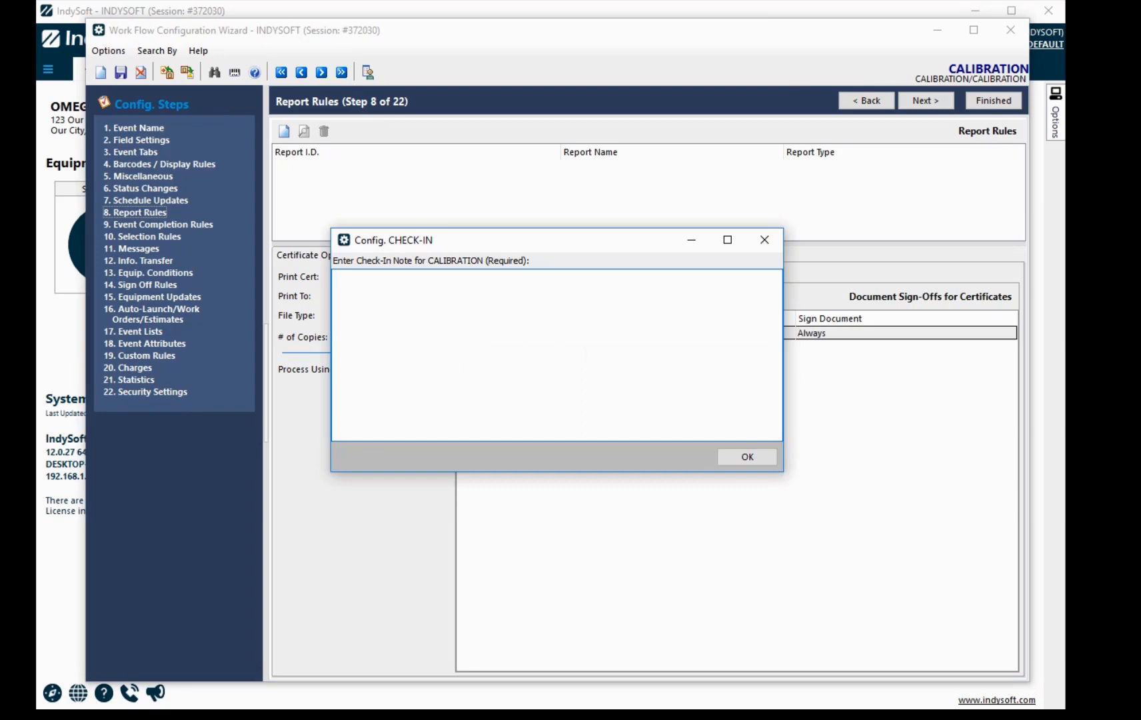
pyautogui.click(735, 454)
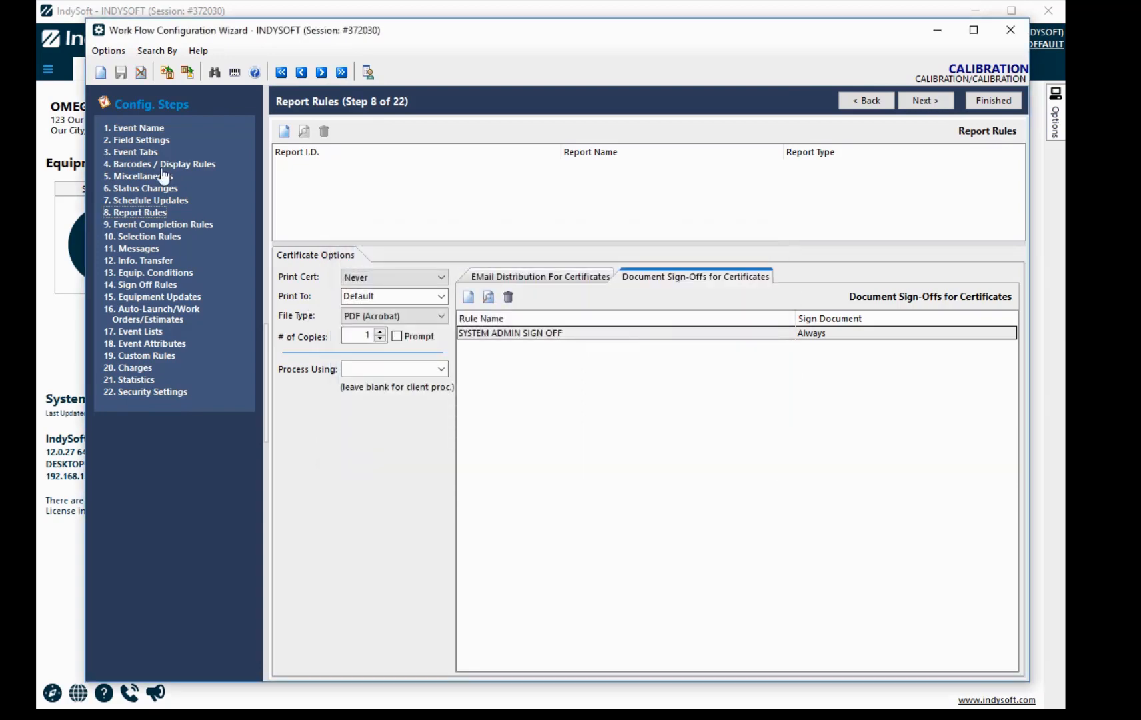
# Step: Finish the workflow configuration wizard and reload all program settings
pyautogui.click(994, 101)
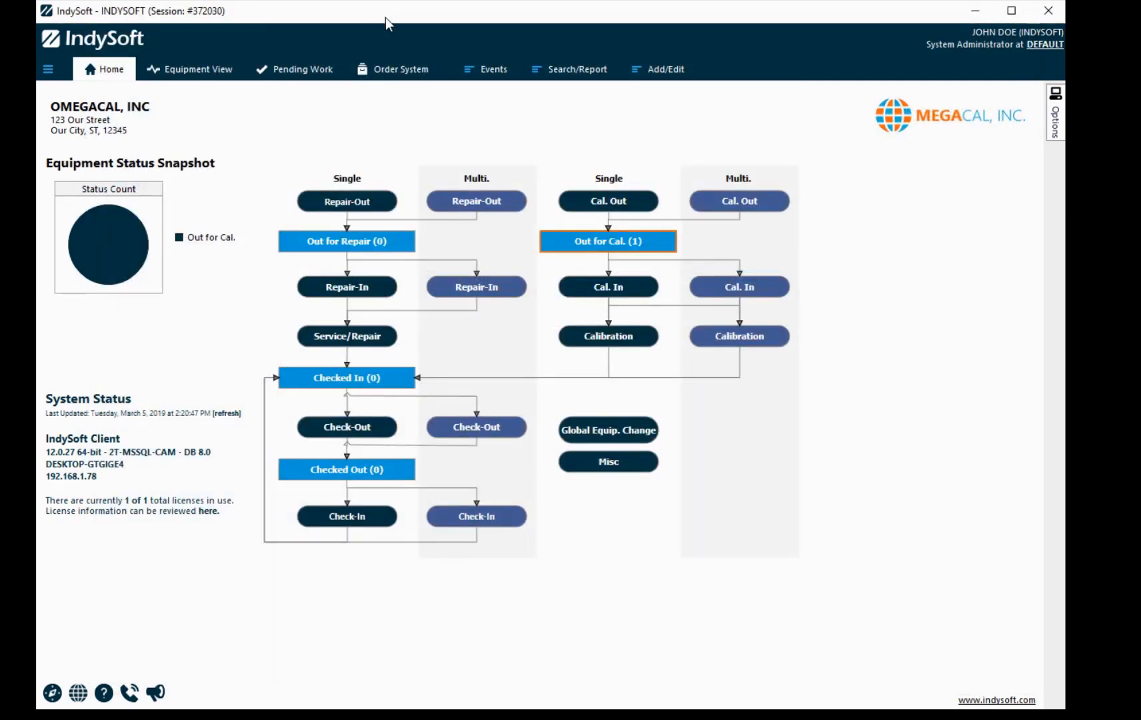
pyautogui.rightClick(502, 37)
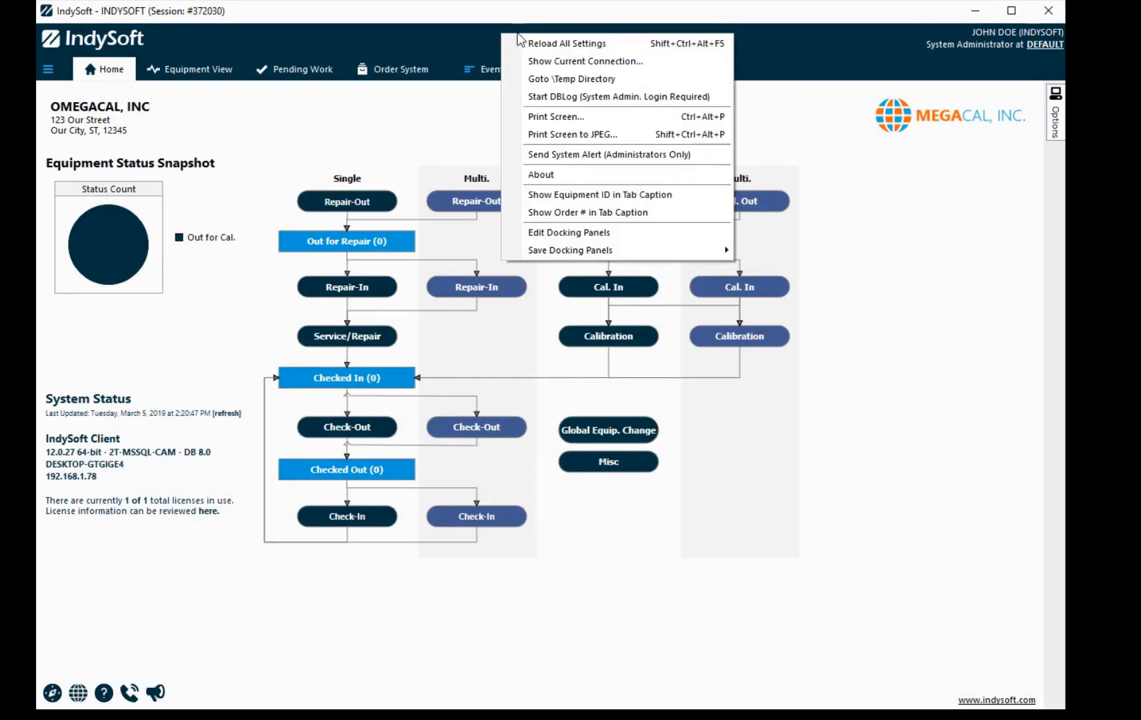
pyautogui.click(552, 44)
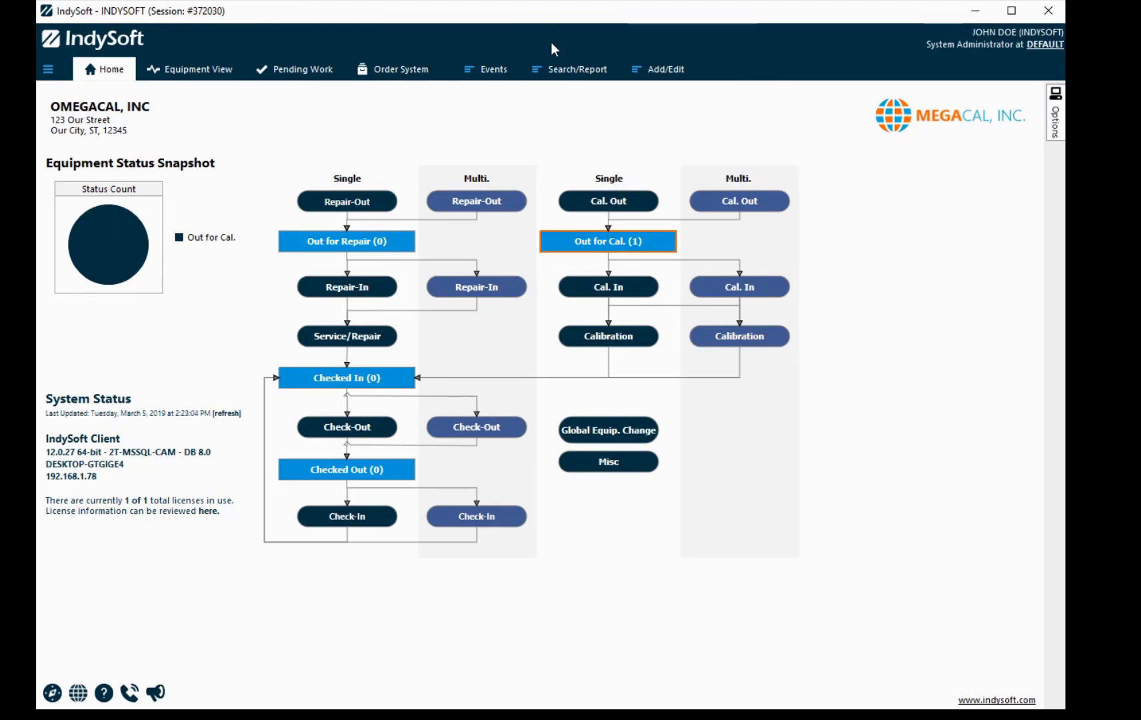
# Step: Delete the existing Calibration event from C-1's history in Equipment View
pyautogui.click(205, 73)
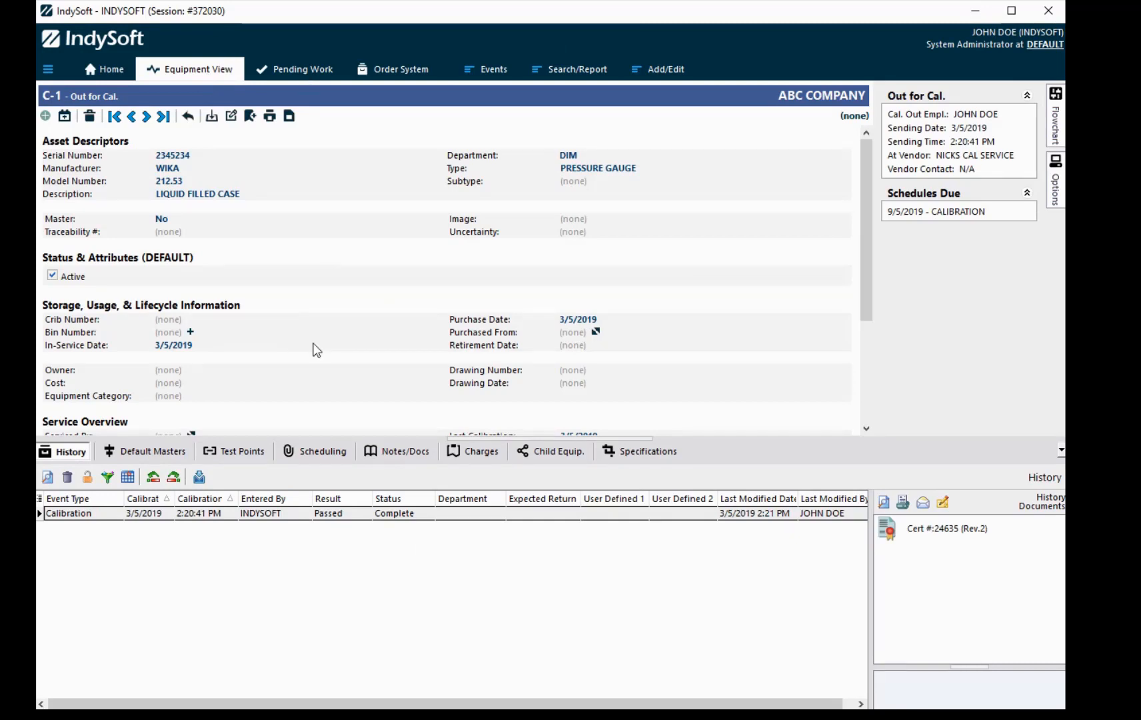
pyautogui.click(86, 517)
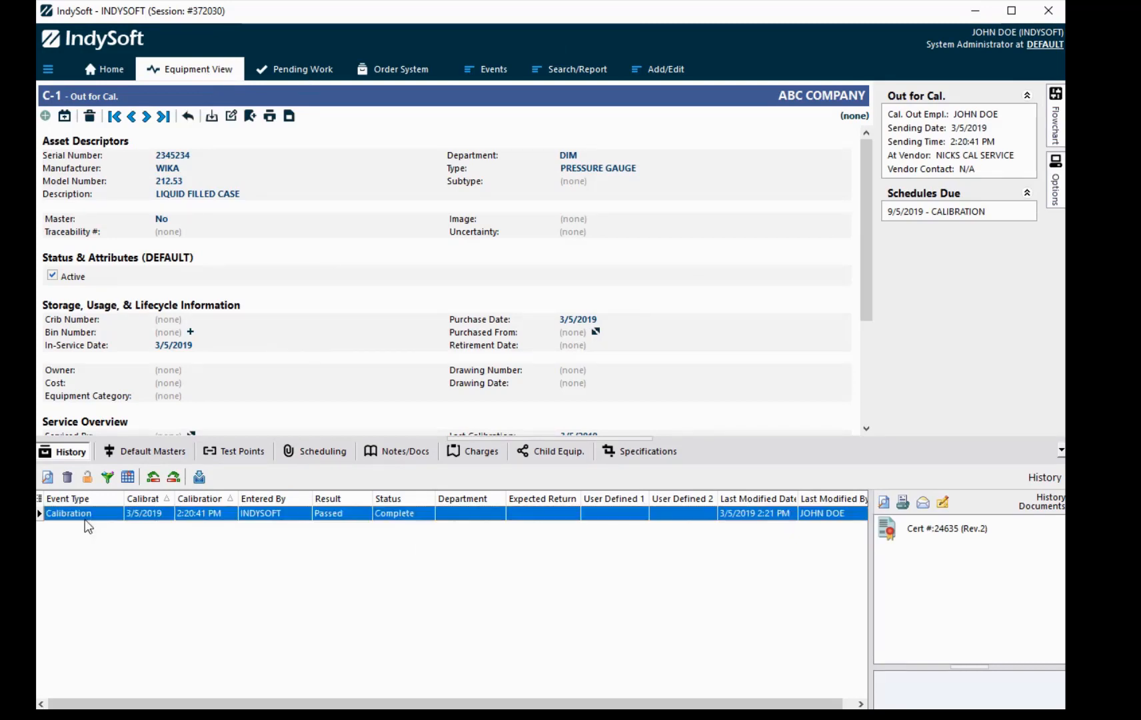
pyautogui.click(68, 477)
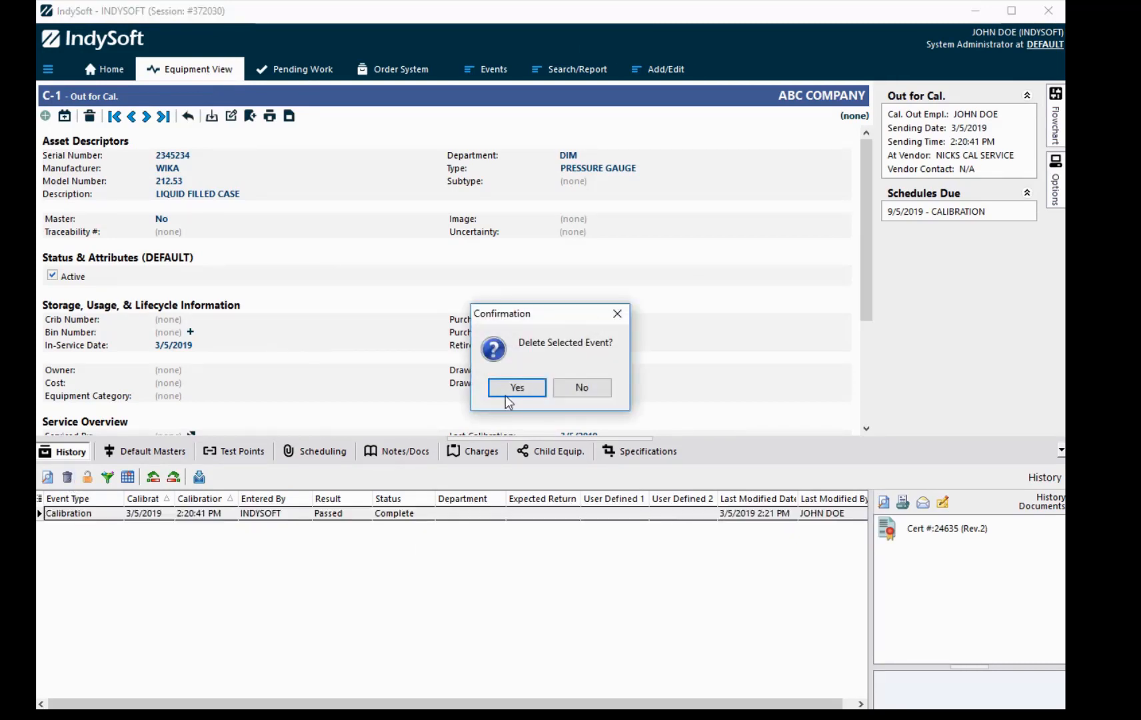
pyautogui.click(508, 393)
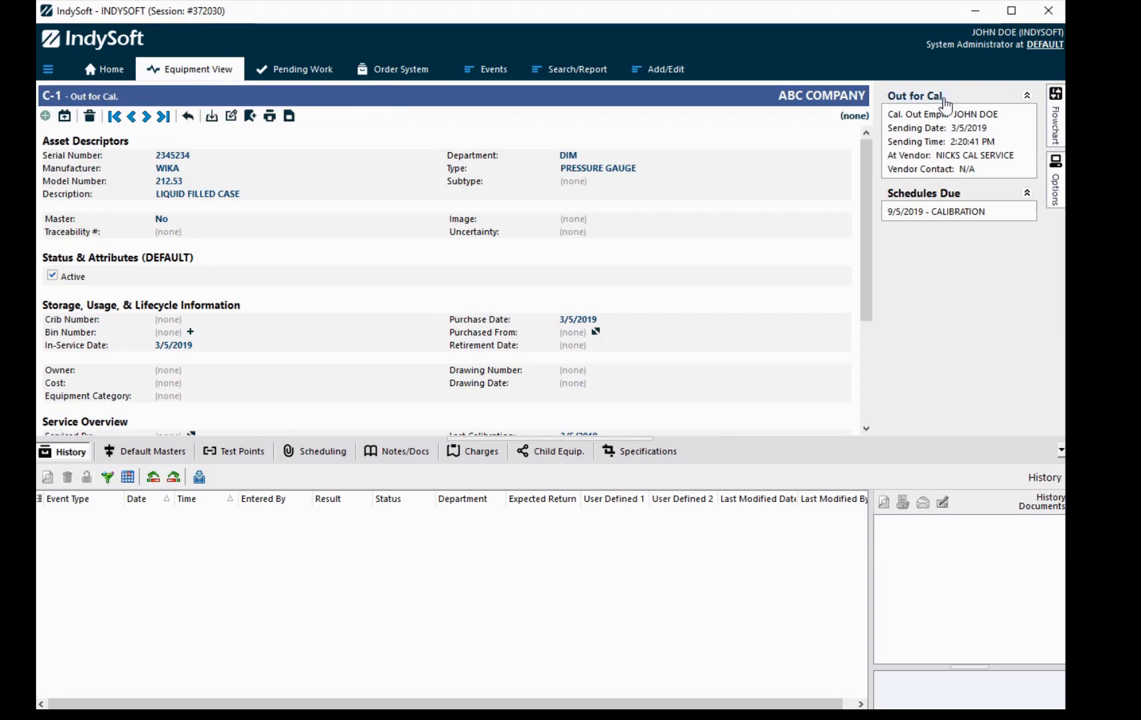
# Step: Set C-1's tracking status from Out for Cal. to Checked In
pyautogui.click(917, 96)
pyautogui.click(1037, 133)
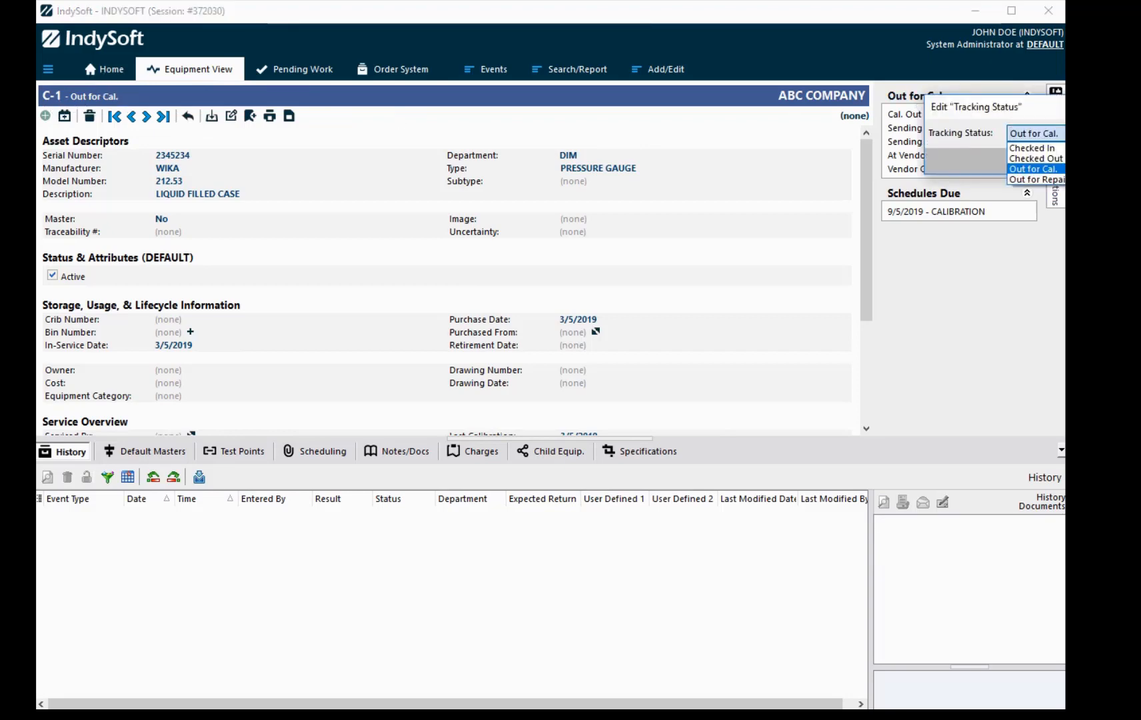
pyautogui.click(1032, 148)
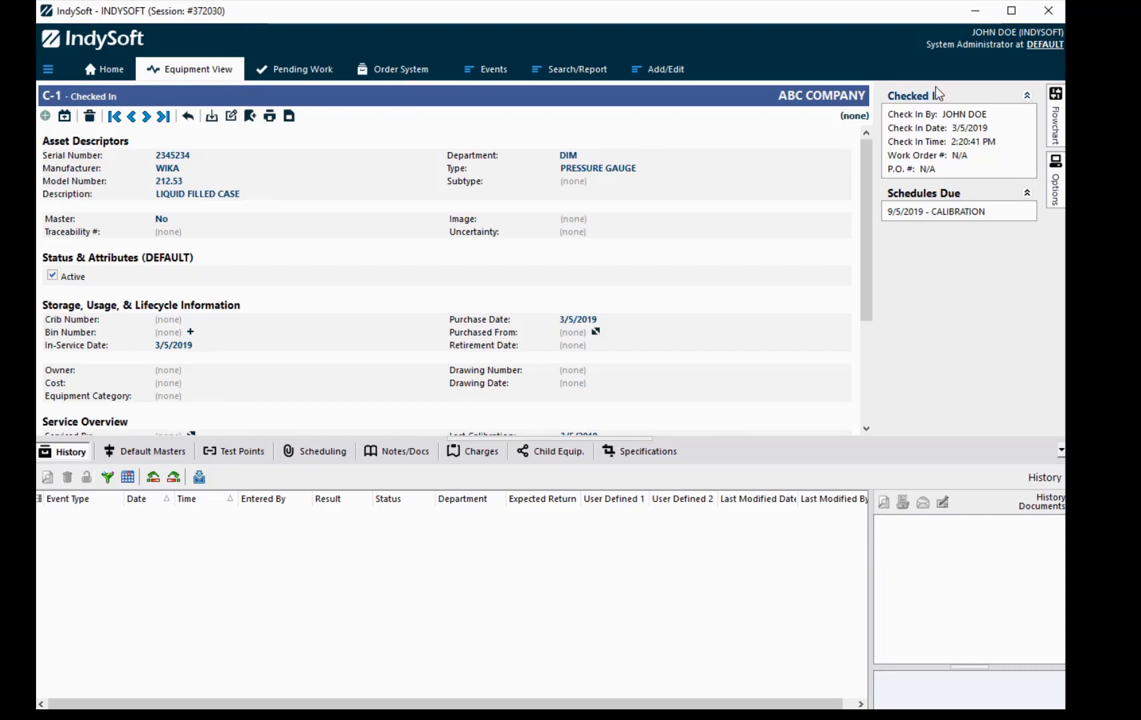
# Step: Run a new Calibration event for C-1 to Finish, mark it COMPLETE, and view pending sign-offs
pyautogui.click(467, 75)
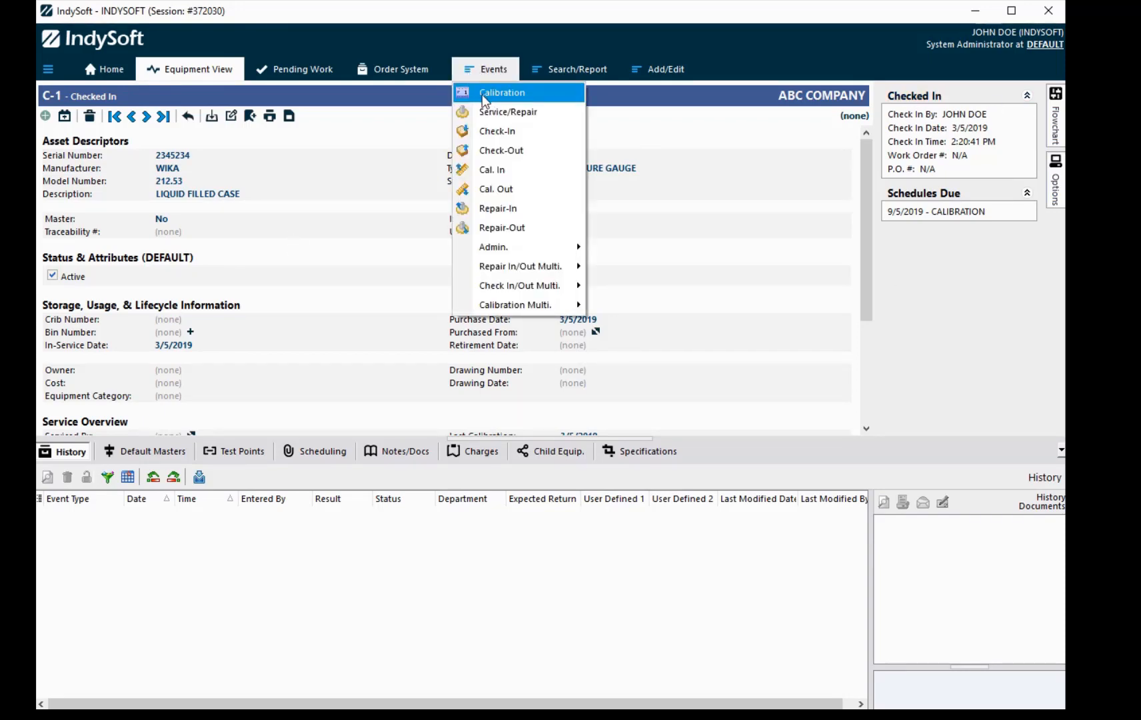
pyautogui.click(484, 102)
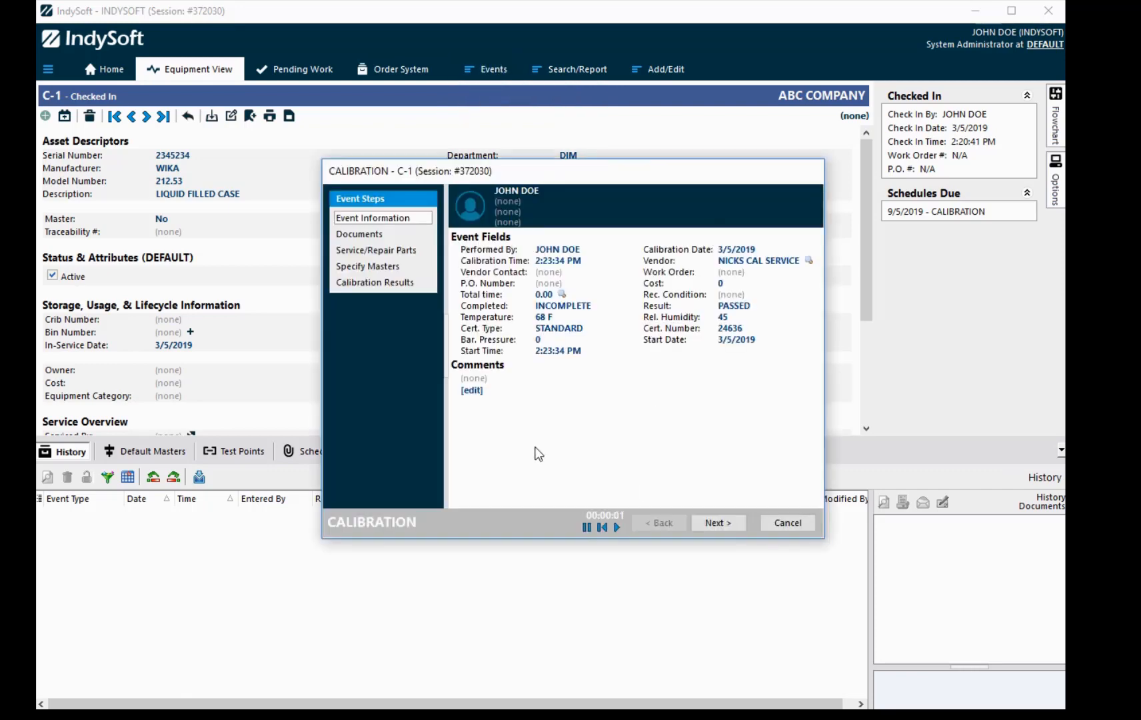
pyautogui.click(725, 523)
pyautogui.click(724, 524)
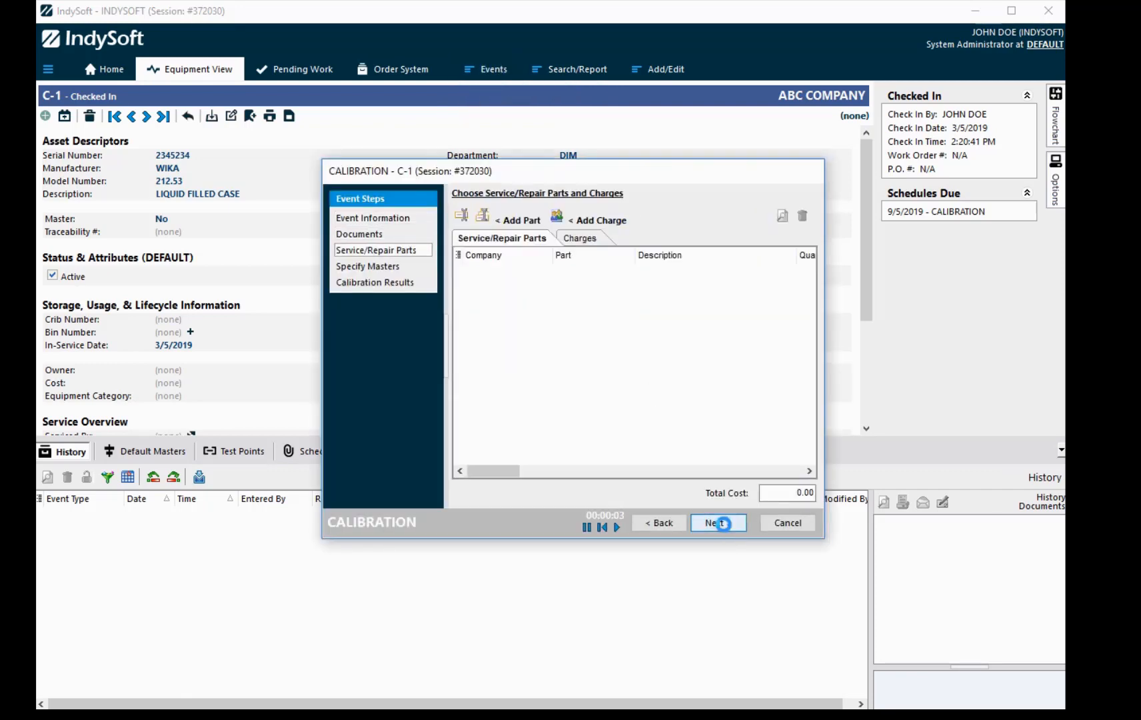
pyautogui.click(724, 524)
pyautogui.click(724, 524)
pyautogui.click(724, 524)
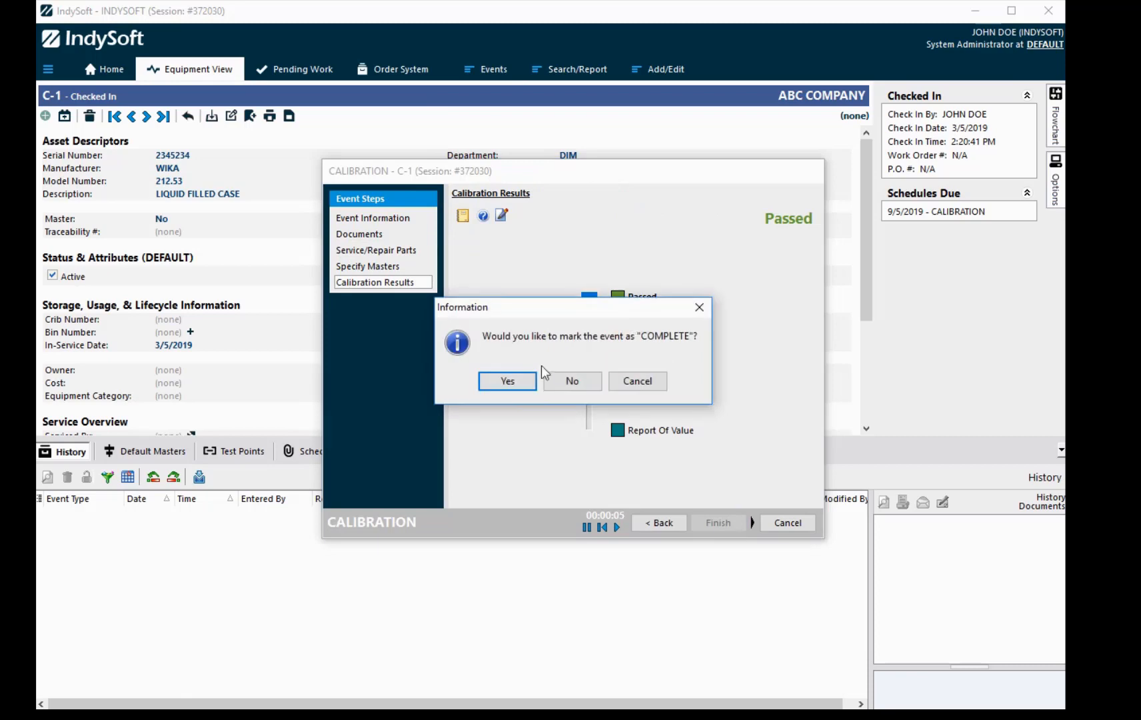
pyautogui.click(513, 380)
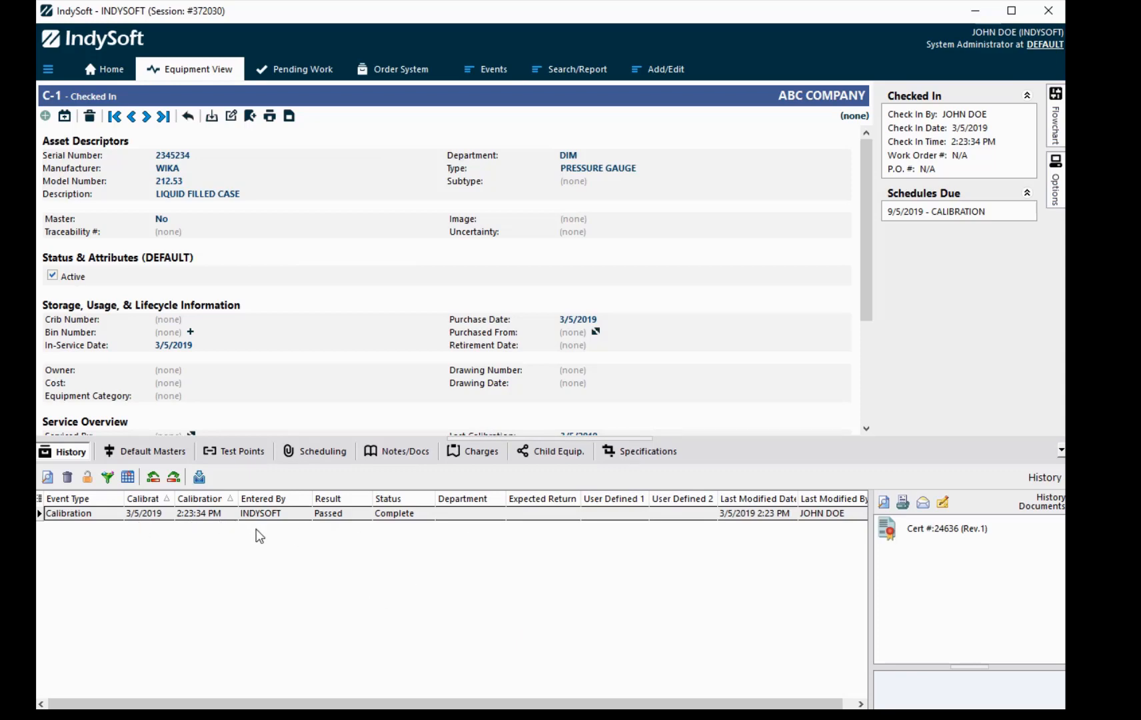
pyautogui.click(301, 73)
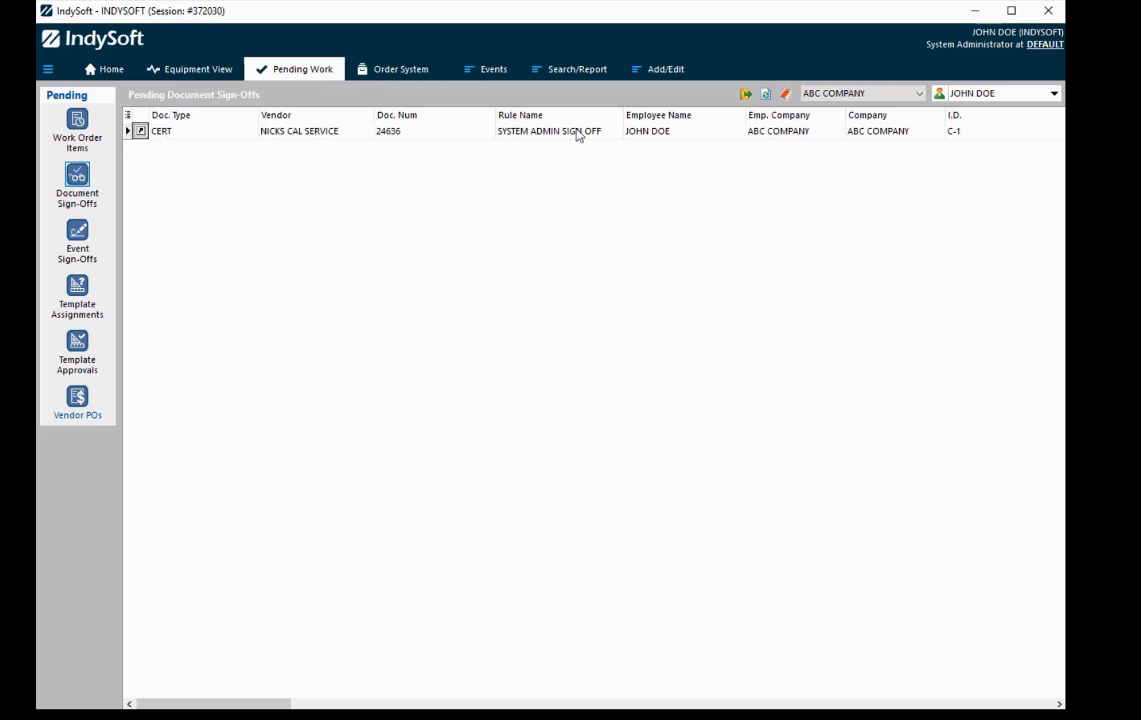
# Step: Check the C-1 record, then return to the Home dashboard showing one item Checked In
pyautogui.click(201, 76)
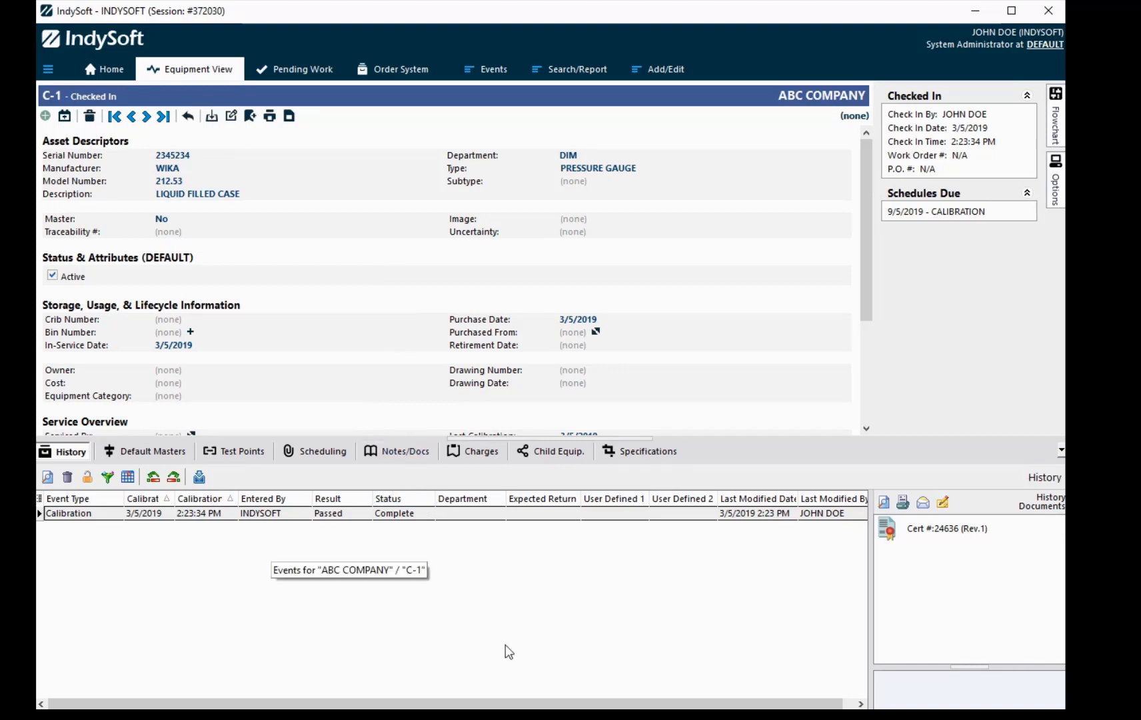
pyautogui.click(119, 82)
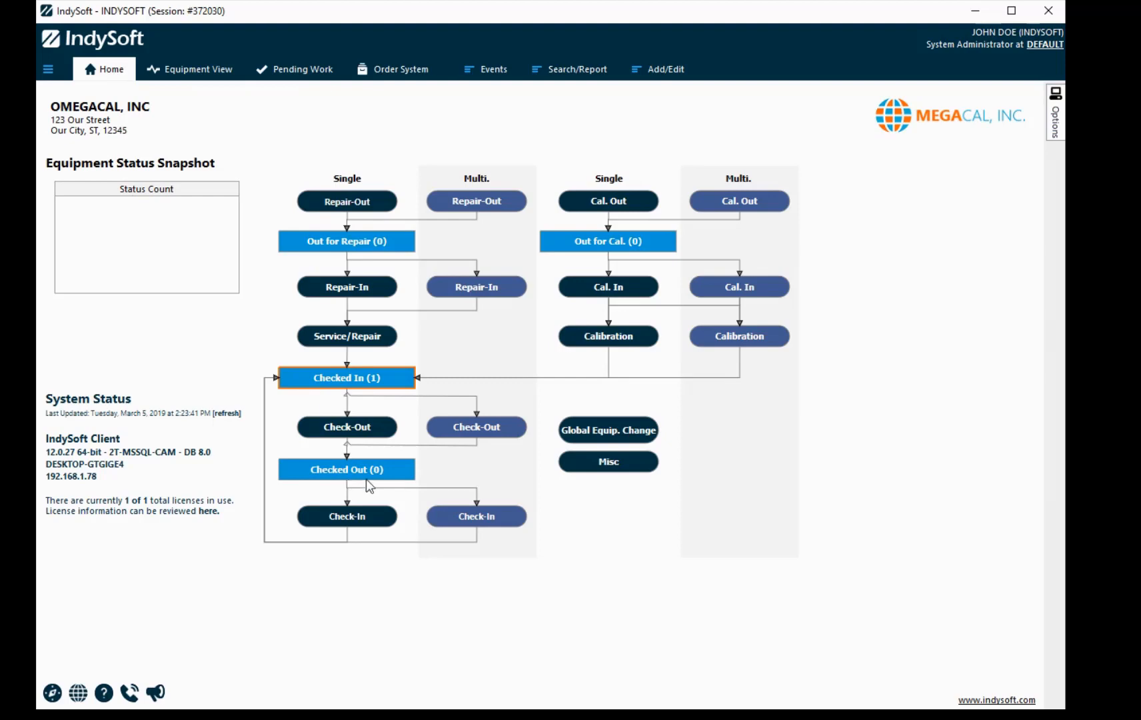
# Step: Change C-1's tracking status to Checked Out, then visit Home and return to its record
pyautogui.click(193, 69)
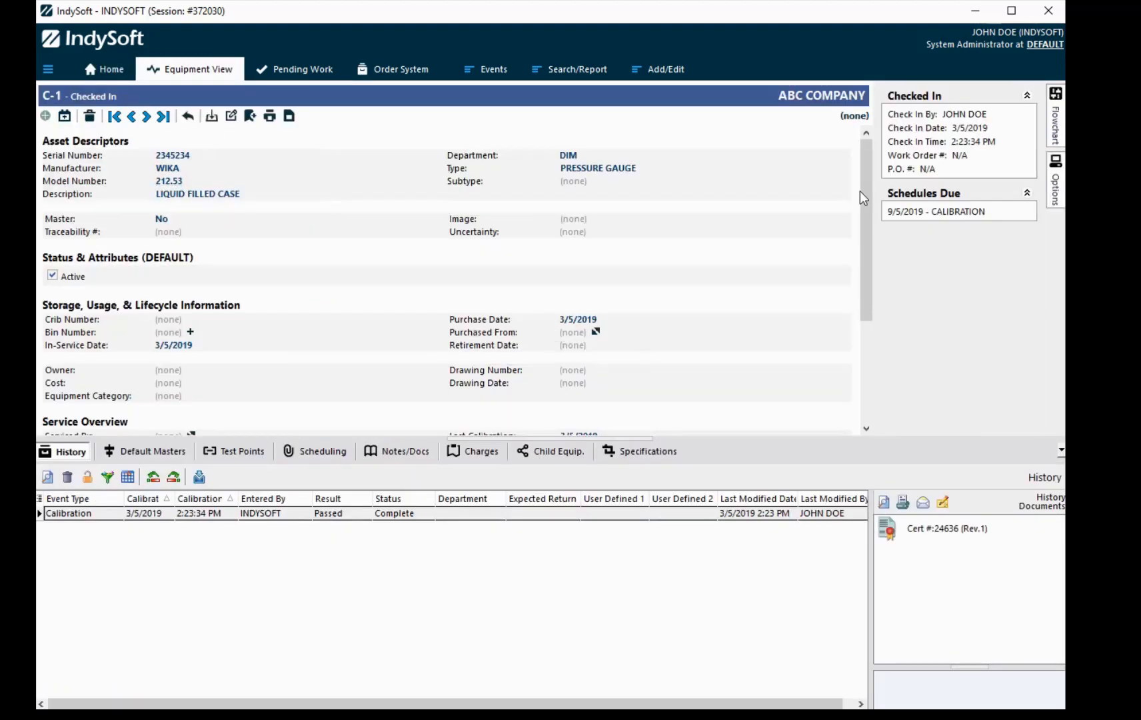
pyautogui.click(909, 102)
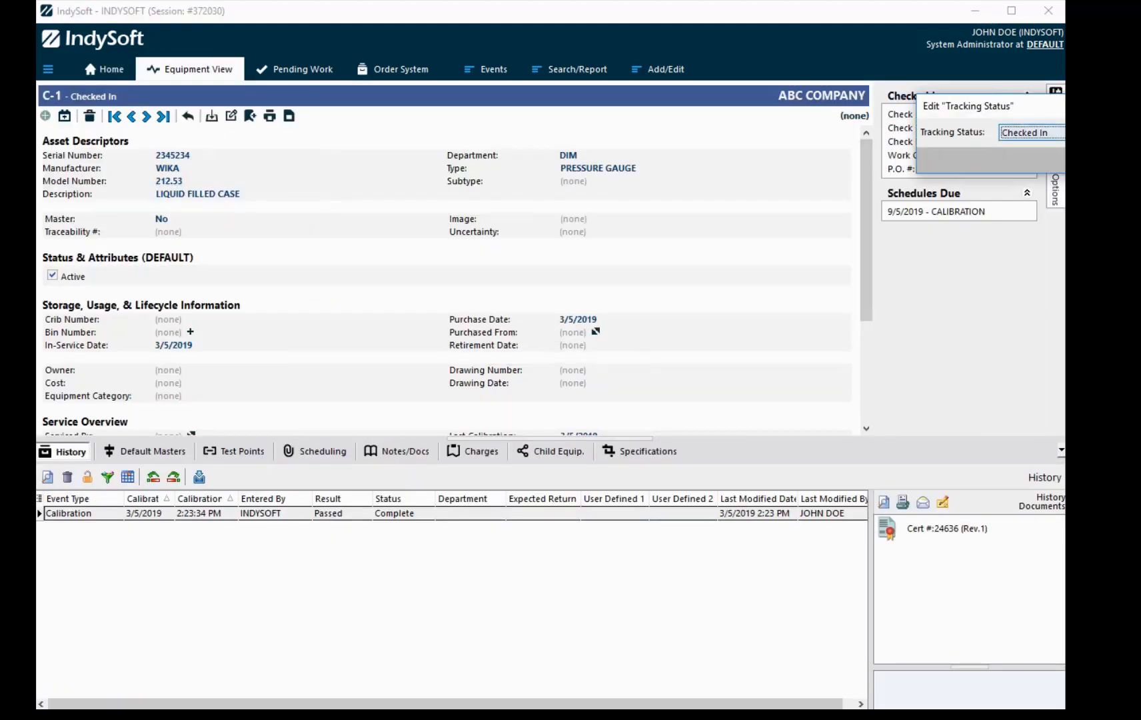
pyautogui.click(1063, 132)
pyautogui.click(1041, 158)
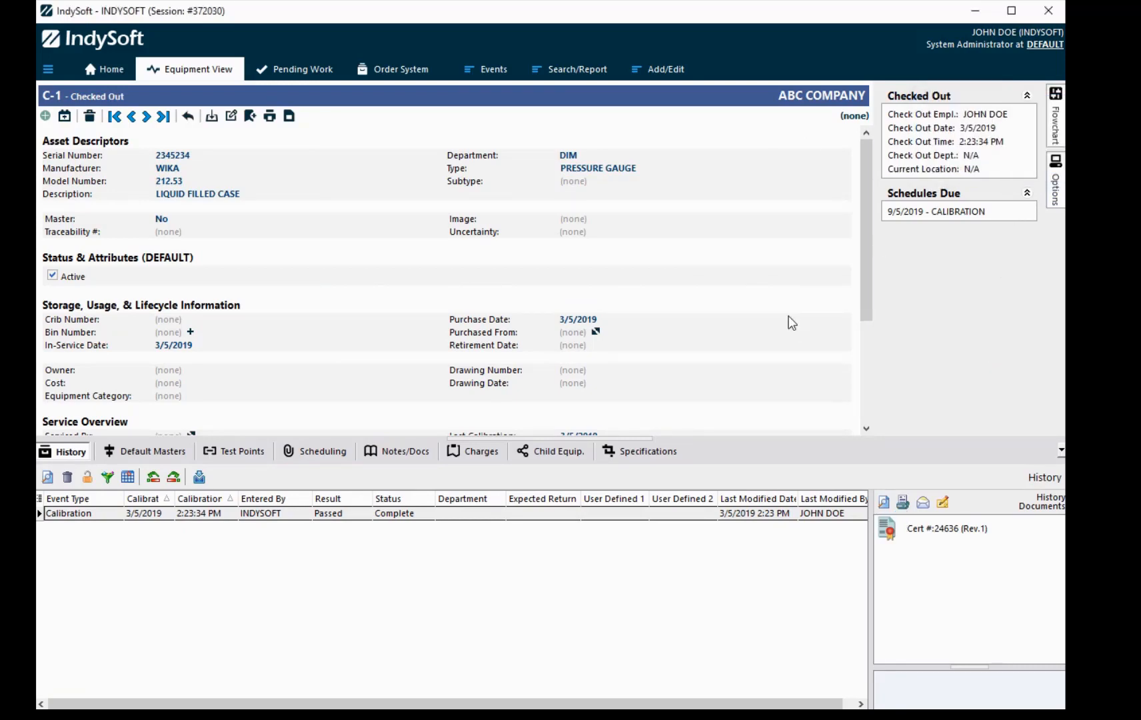
pyautogui.click(112, 71)
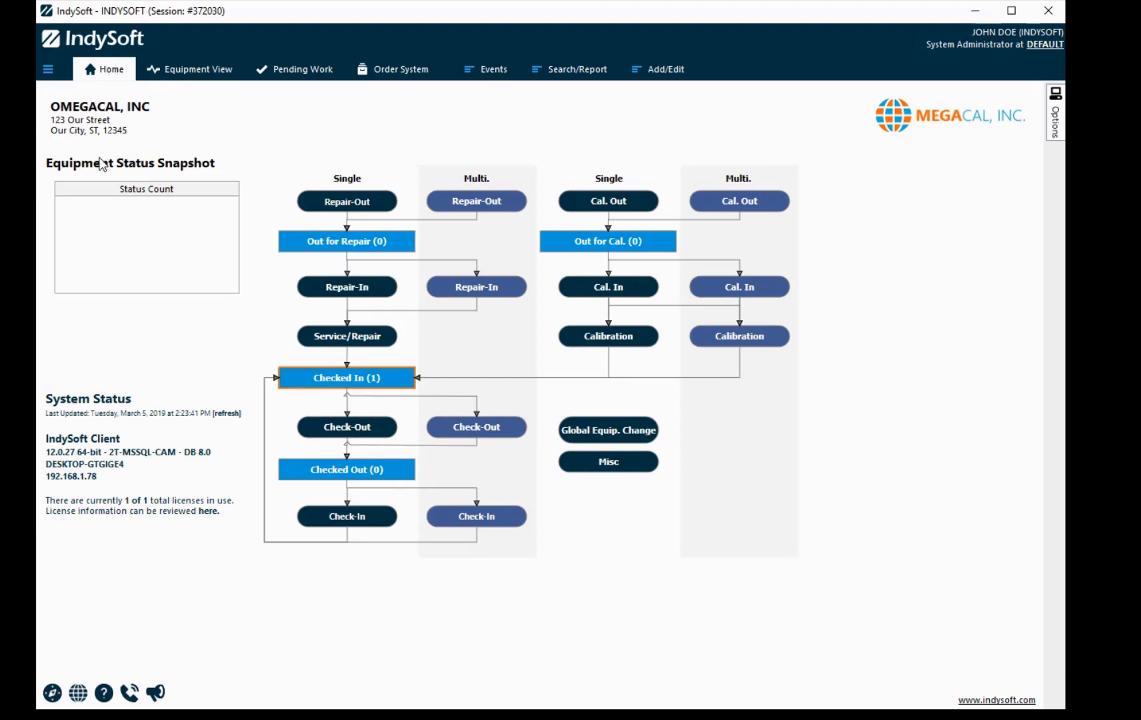
pyautogui.click(203, 72)
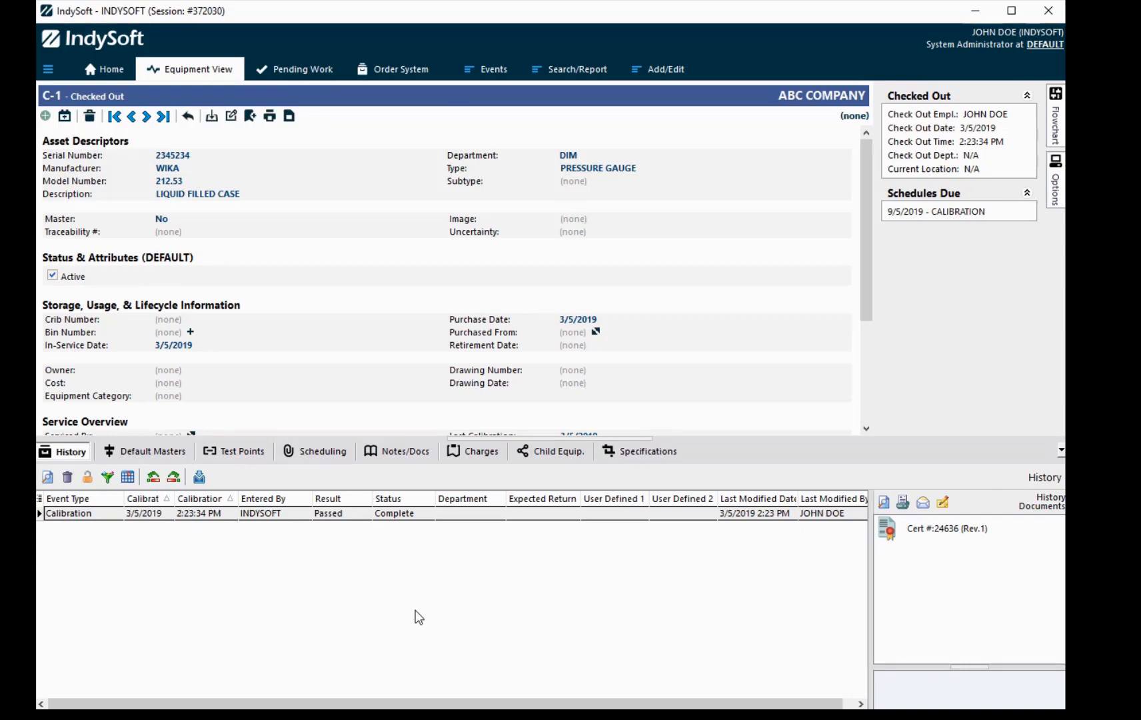
pyautogui.doubleClick(925, 529)
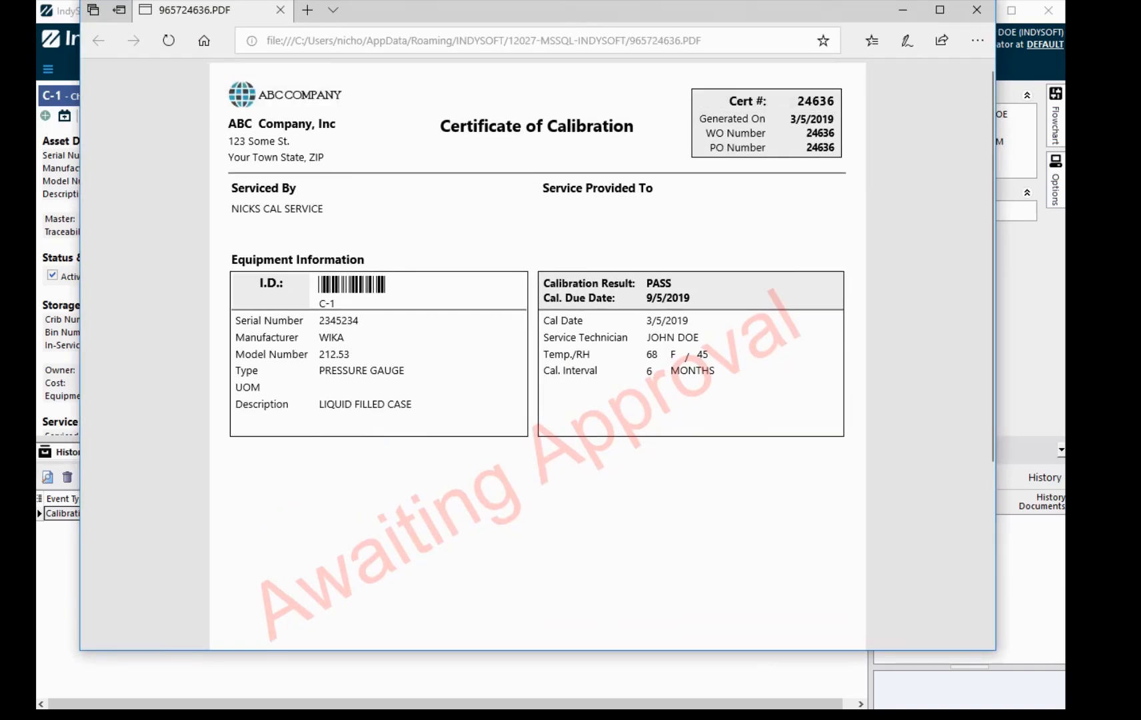
pyautogui.click(914, 17)
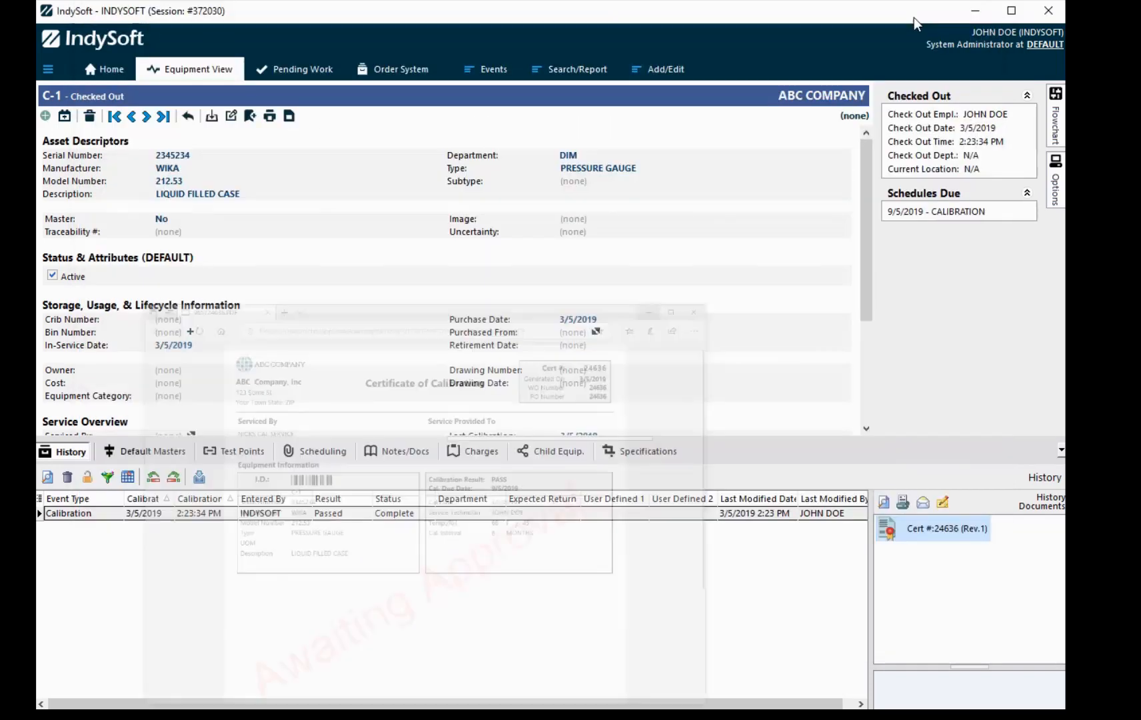
# Step: Open the Document Signature Required dialog for Cert 24636 from Pending Work and reposition it
pyautogui.click(293, 72)
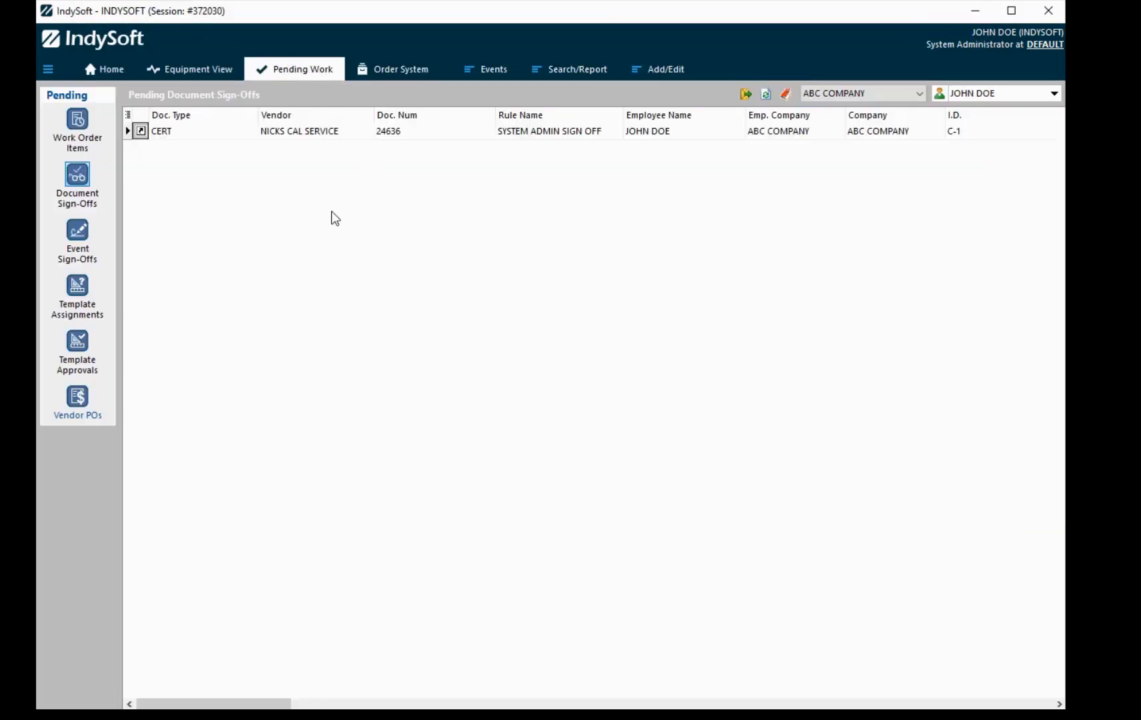
pyautogui.click(142, 131)
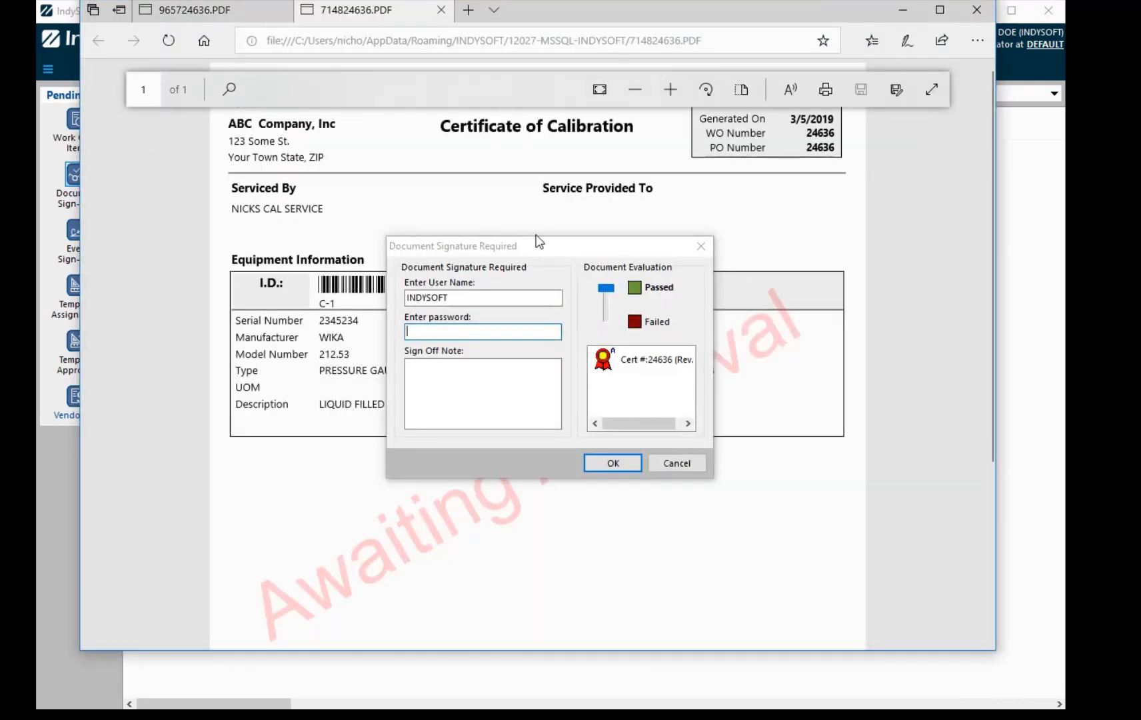
pyautogui.moveTo(538, 241); pyautogui.dragTo(957, 241)
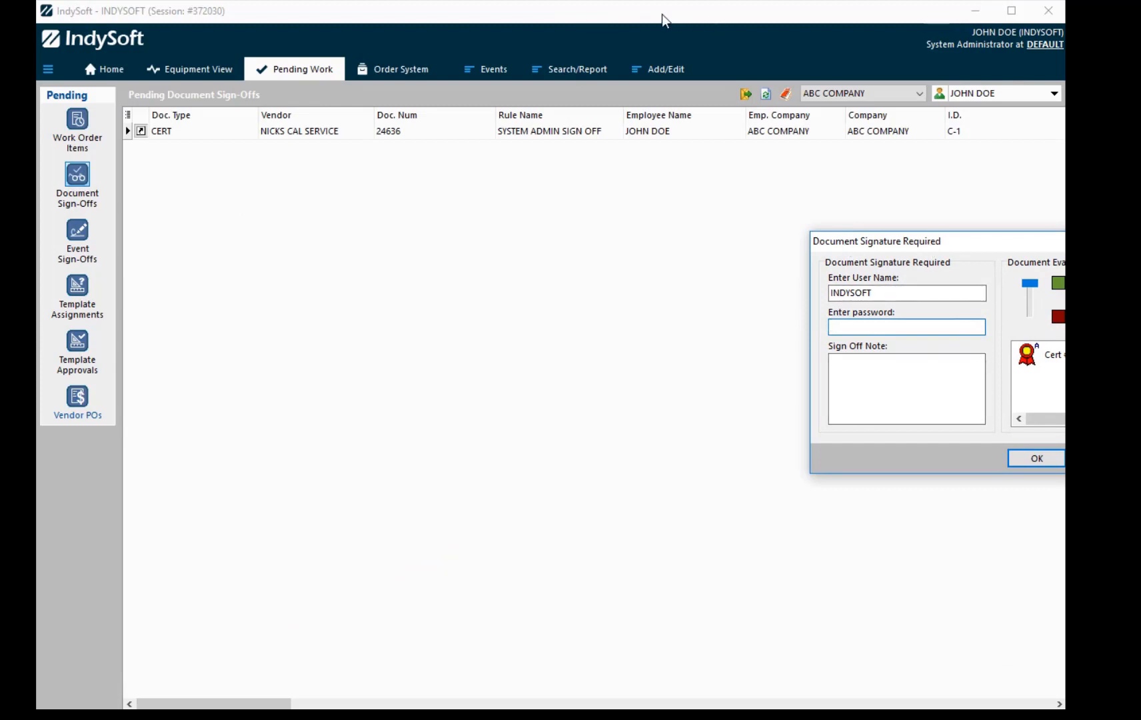
pyautogui.click(586, 14)
pyautogui.moveTo(931, 243)
pyautogui.mouseDown()
pyautogui.moveTo(455, 226)
pyautogui.moveTo(492, 223)
pyautogui.mouseUp()
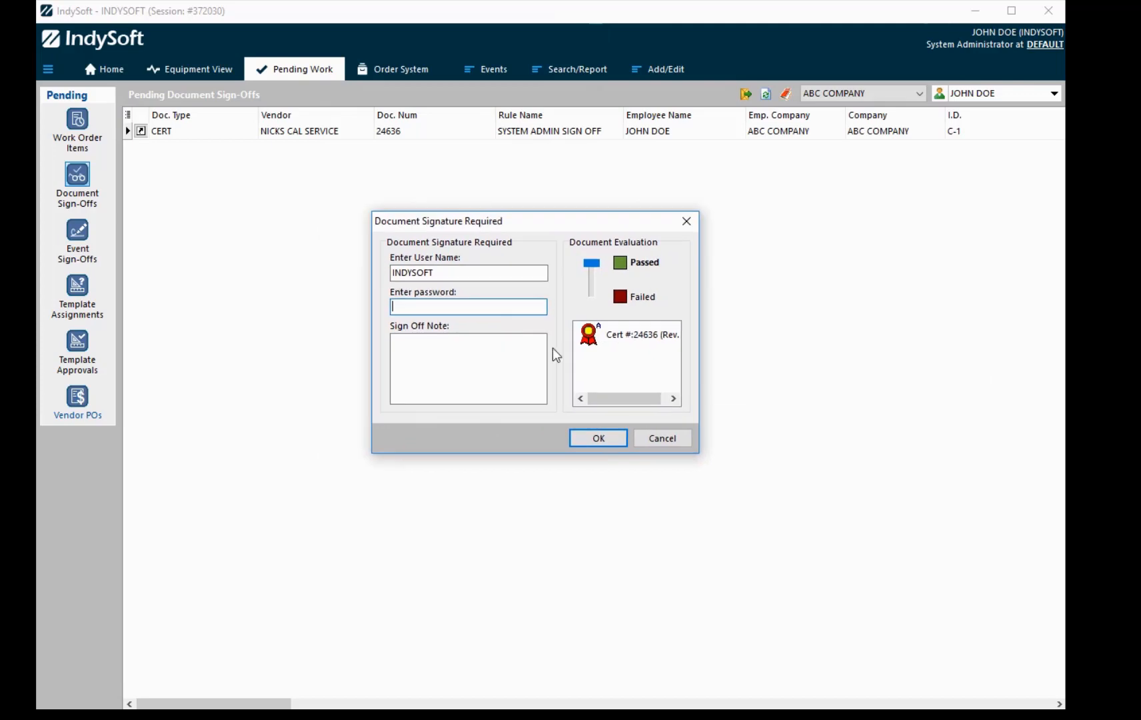
# Step: Review certificate 24636, then return to the dialog and adjust its evaluation slider
pyautogui.doubleClick(612, 328)
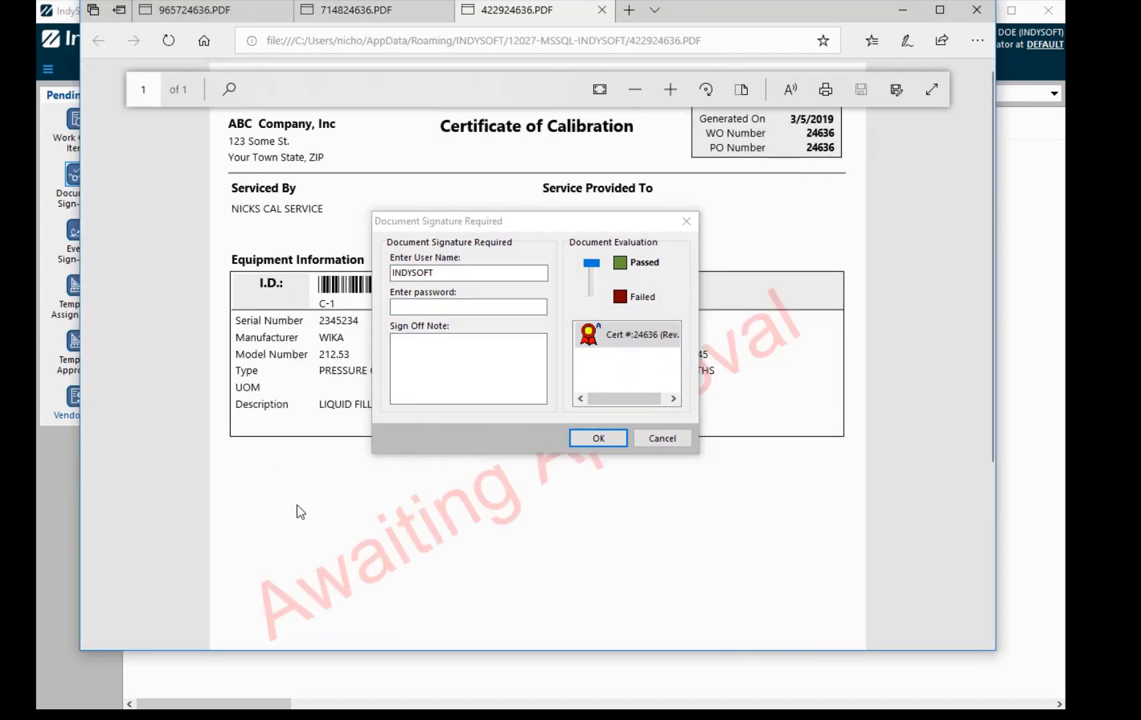
pyautogui.click(524, 306)
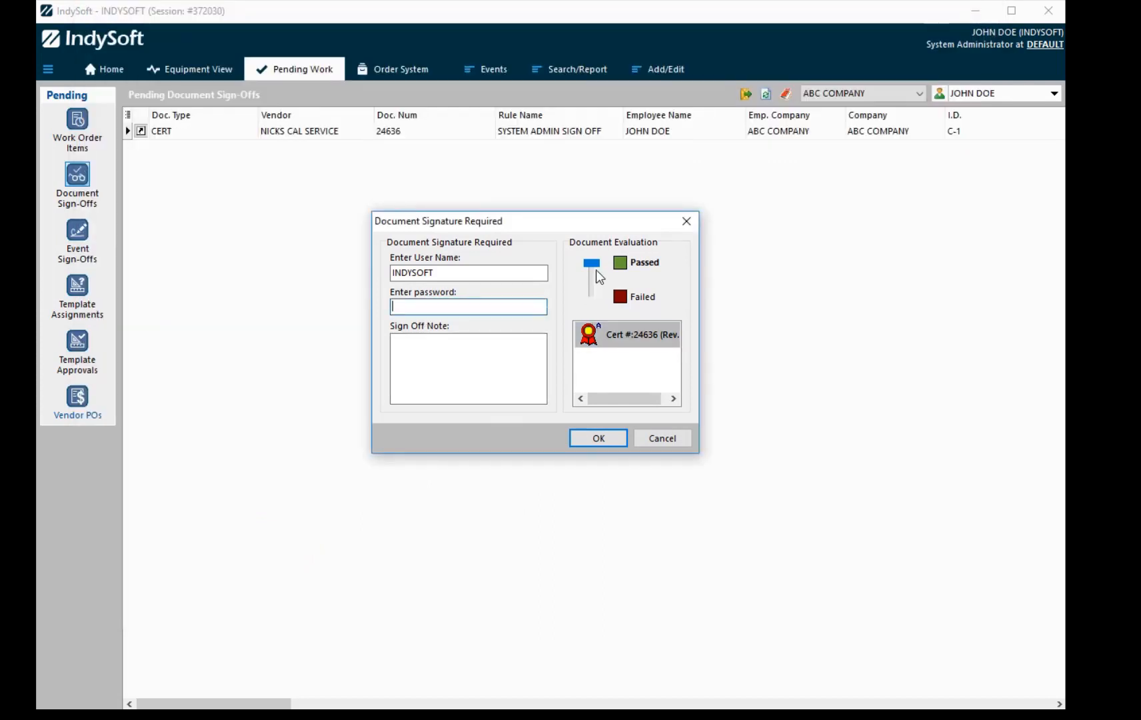
pyautogui.moveTo(595, 269); pyautogui.dragTo(589, 313)
# Step: Enter the account password and sign-off note 'Tech needs to revise UOM', then submit as Failed
pyautogui.click(492, 306)
pyautogui.click(466, 343)
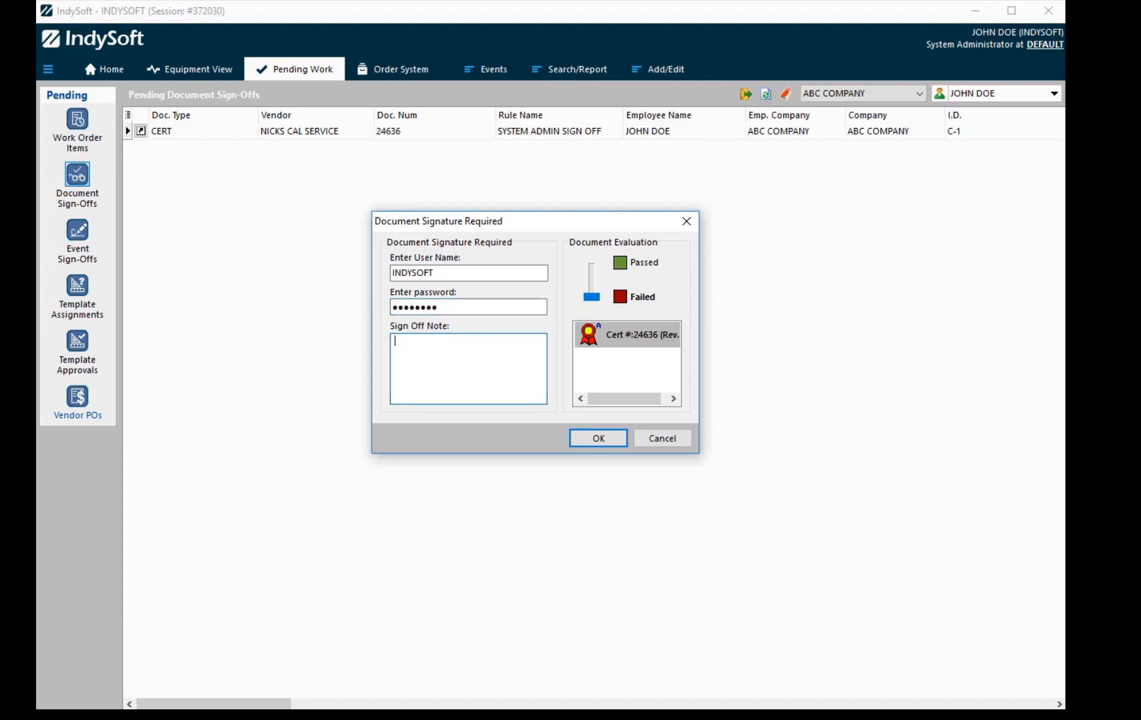
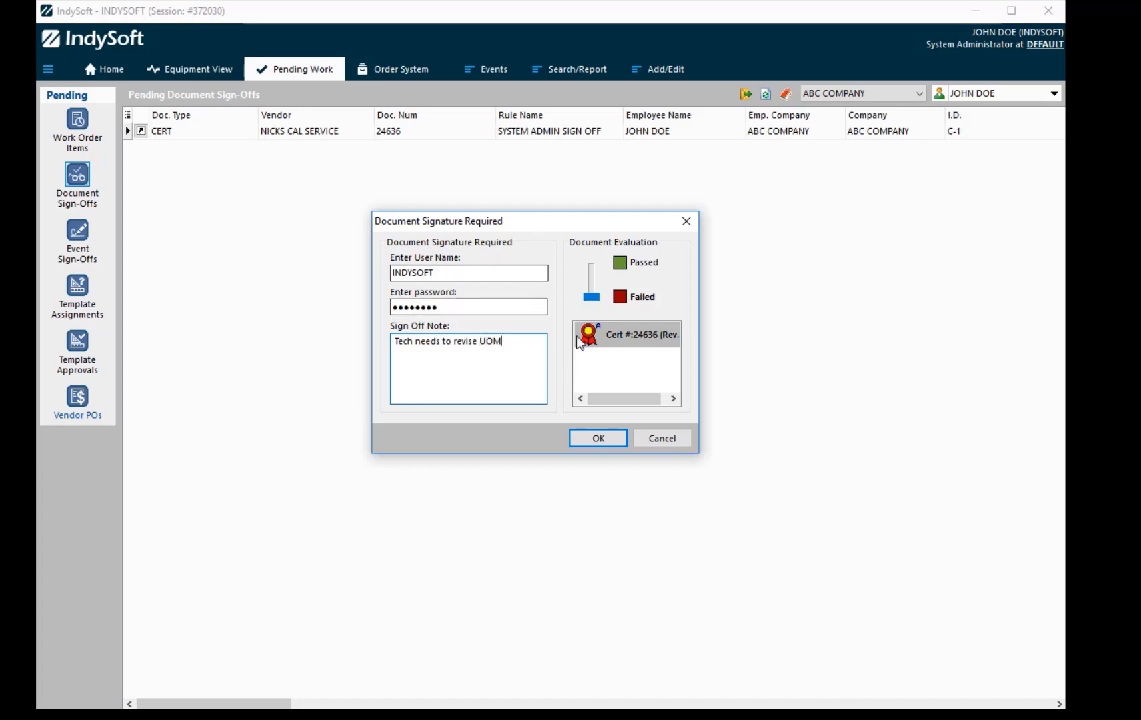
pyautogui.click(600, 437)
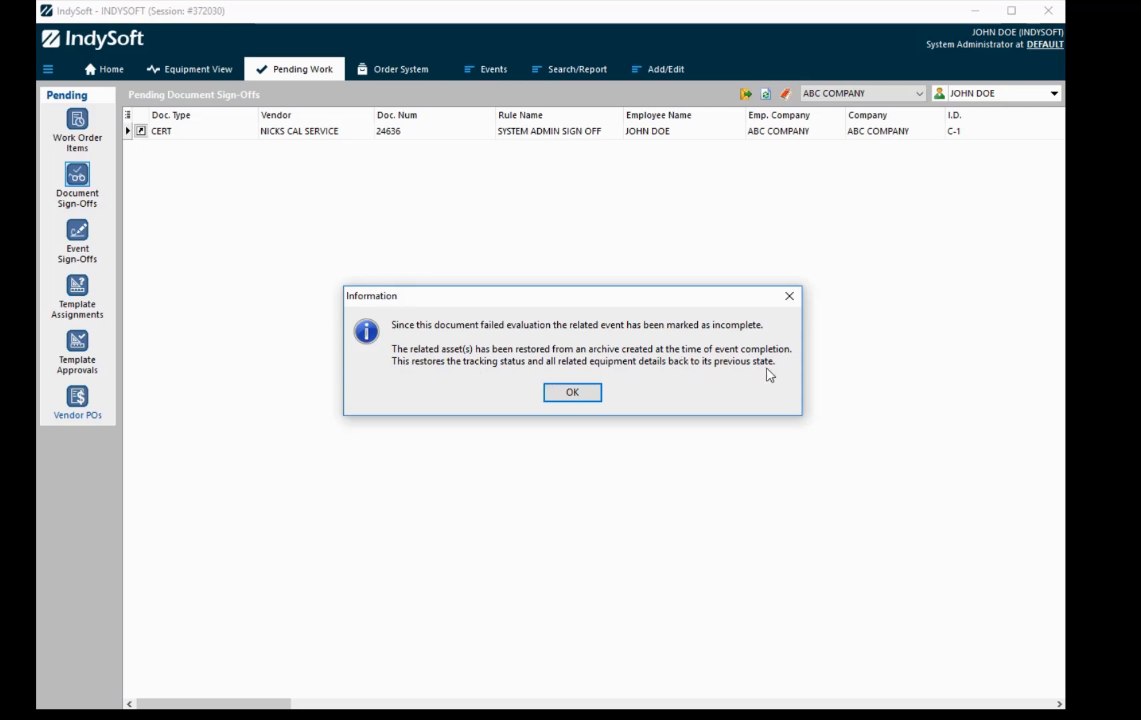
# Step: Acknowledge the event reverted to incomplete, verify C-1's Incomplete status, then return Home
pyautogui.click(586, 392)
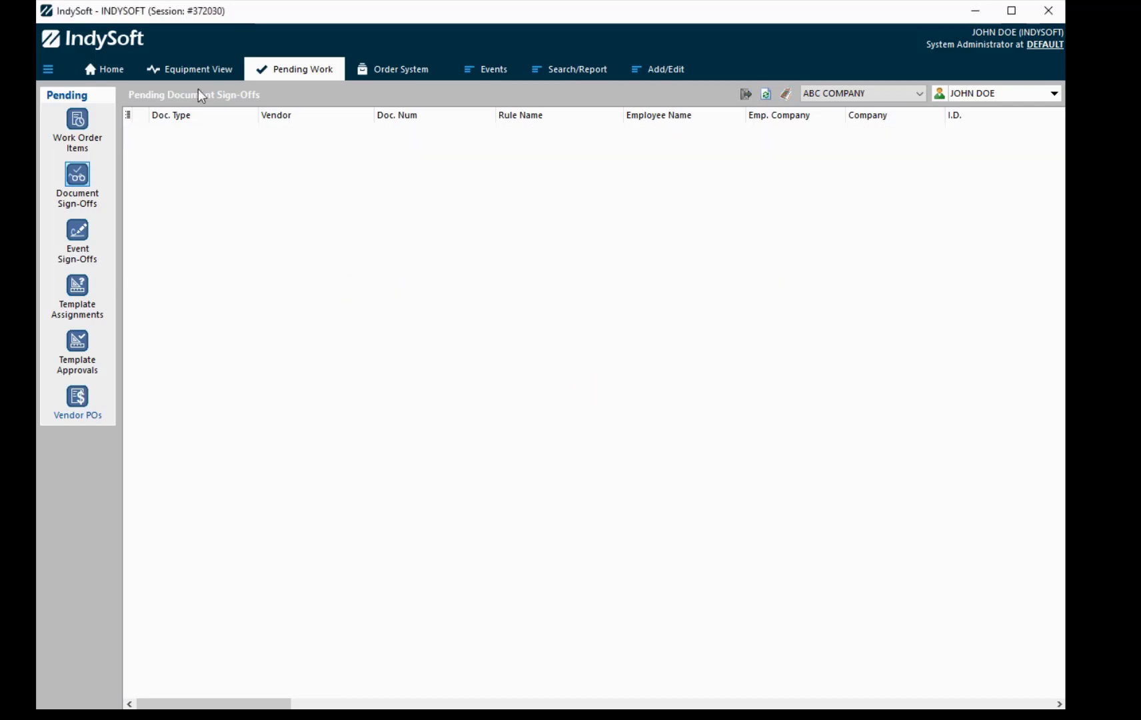
pyautogui.click(198, 71)
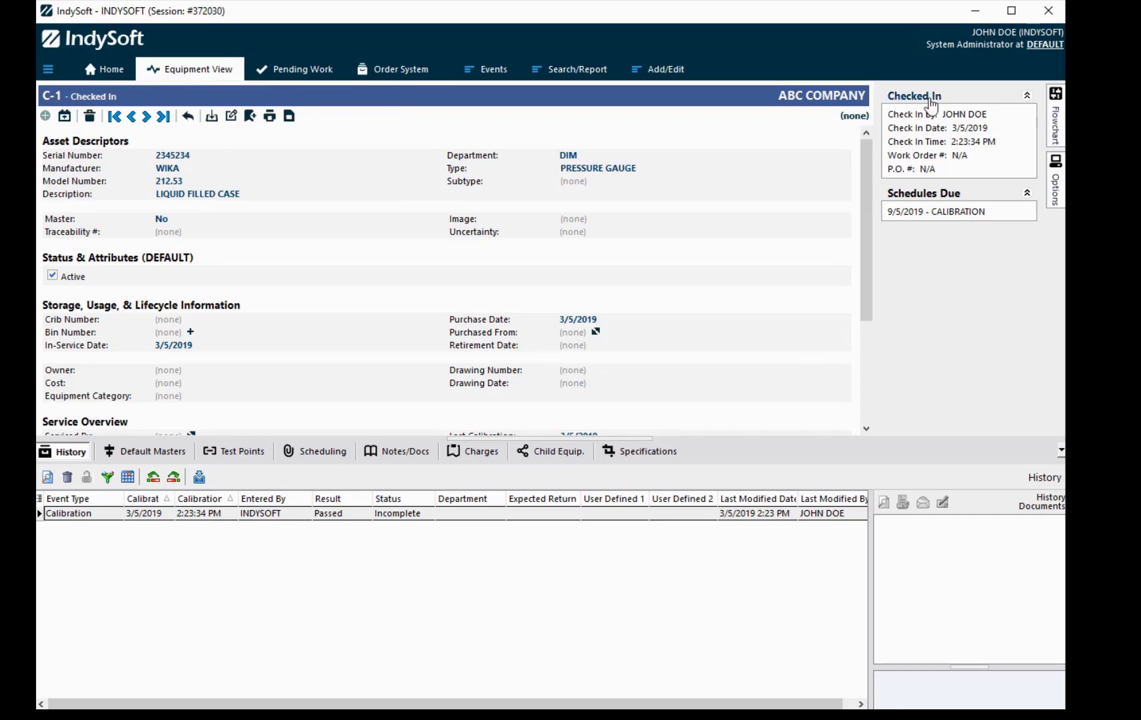
pyautogui.click(104, 69)
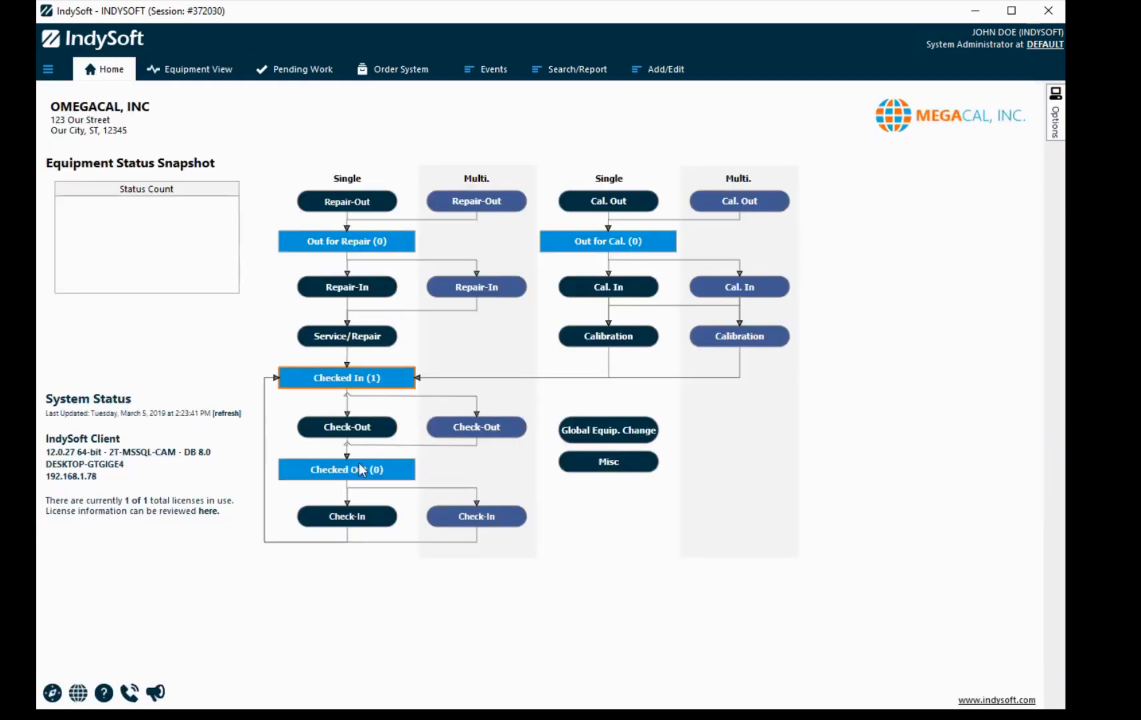